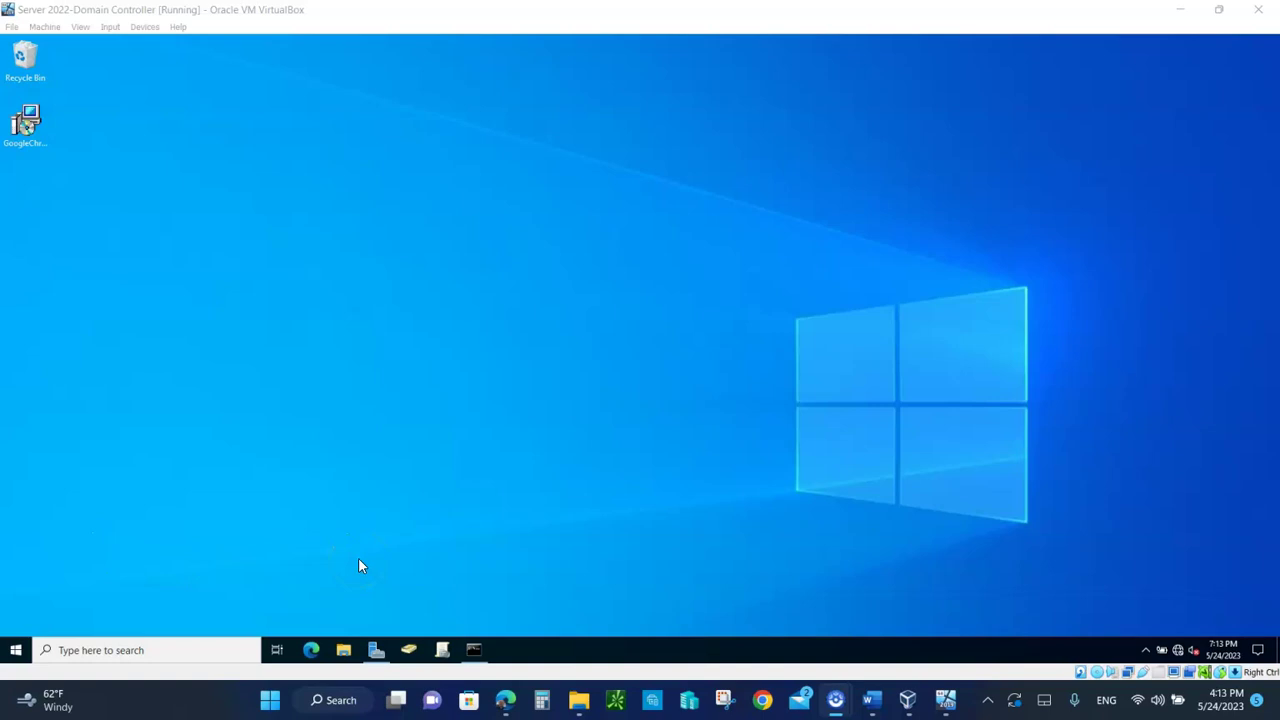
# Step: Open Server Manager and launch the DNS management console from it
pyautogui.click(375, 650)
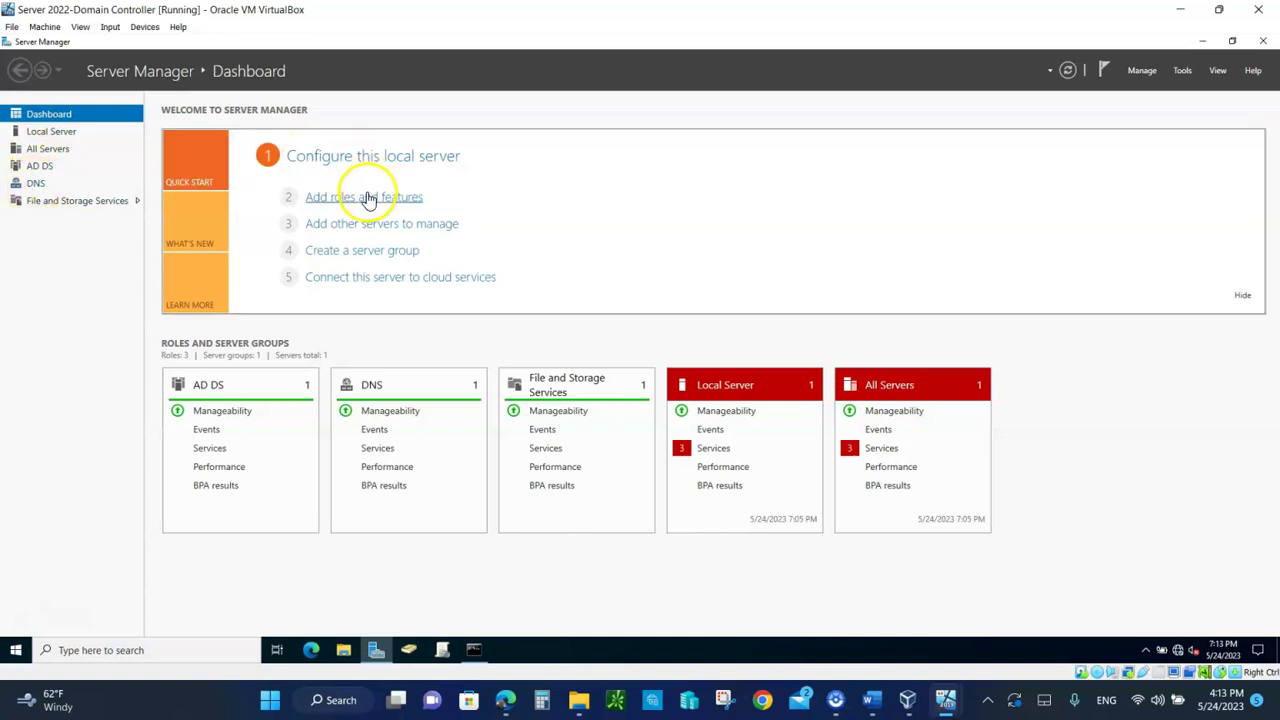
pyautogui.click(337, 207)
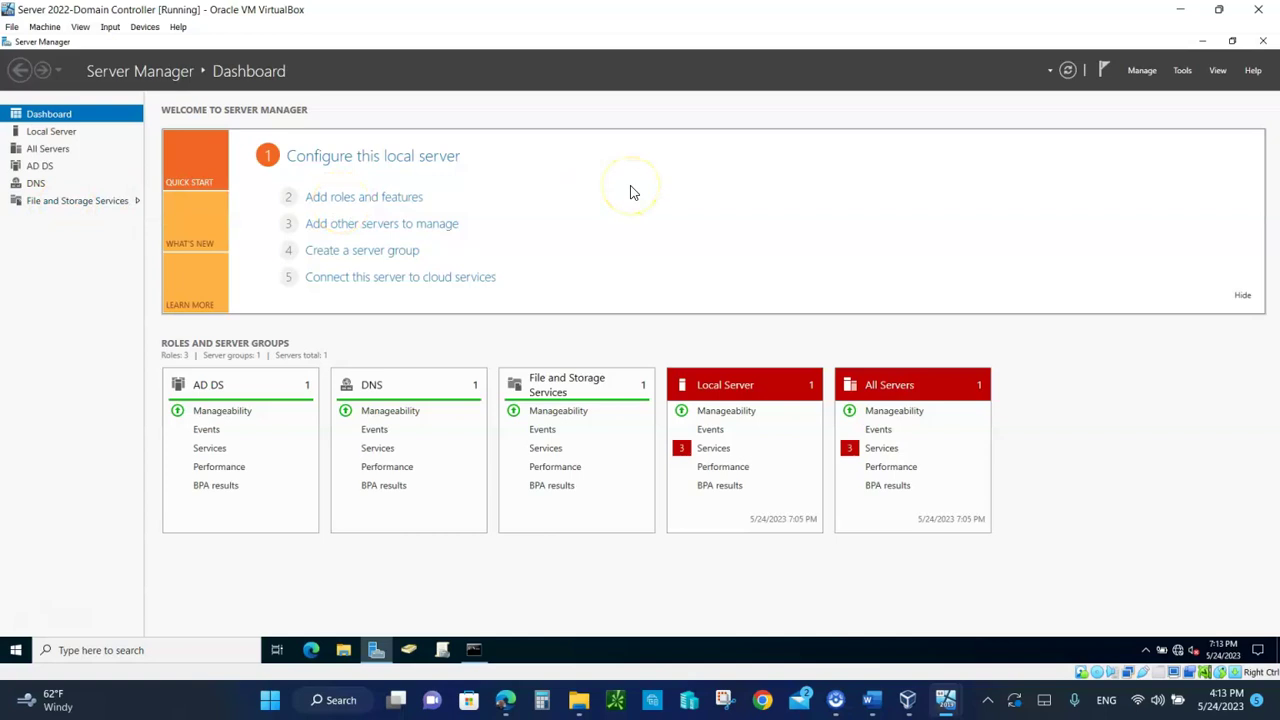
pyautogui.click(118, 204)
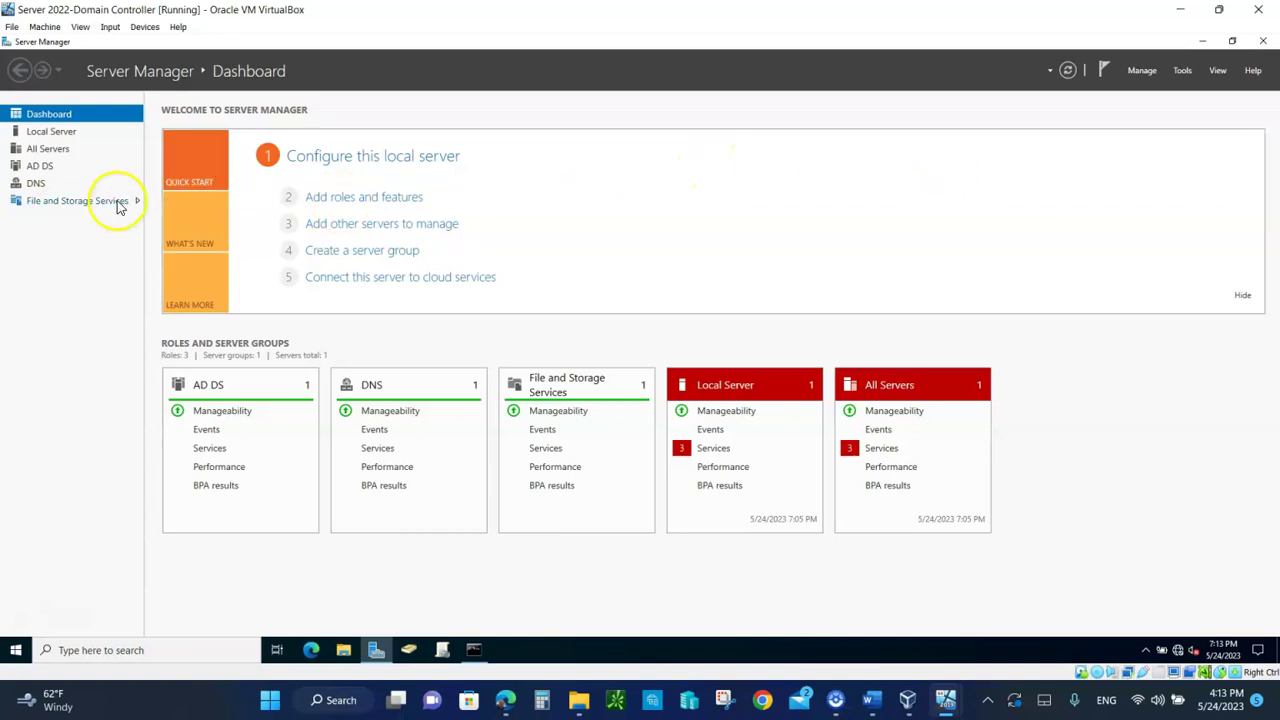
pyautogui.click(1183, 71)
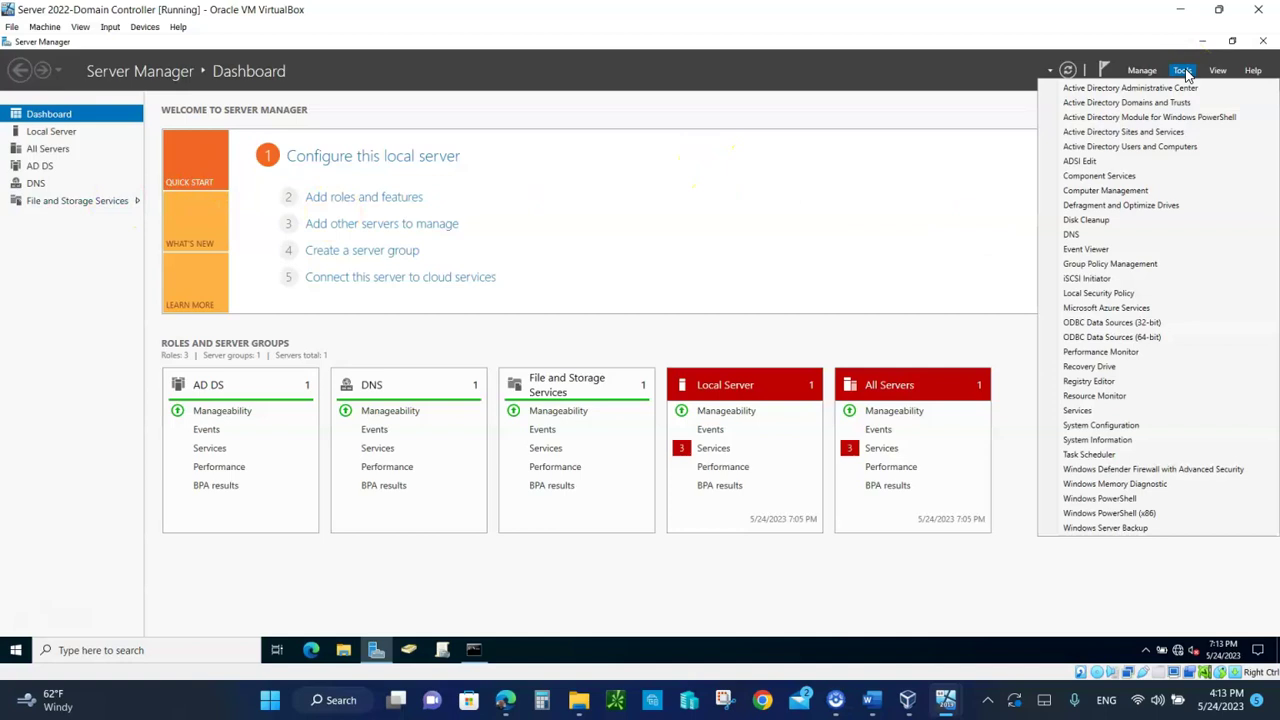
pyautogui.click(1071, 236)
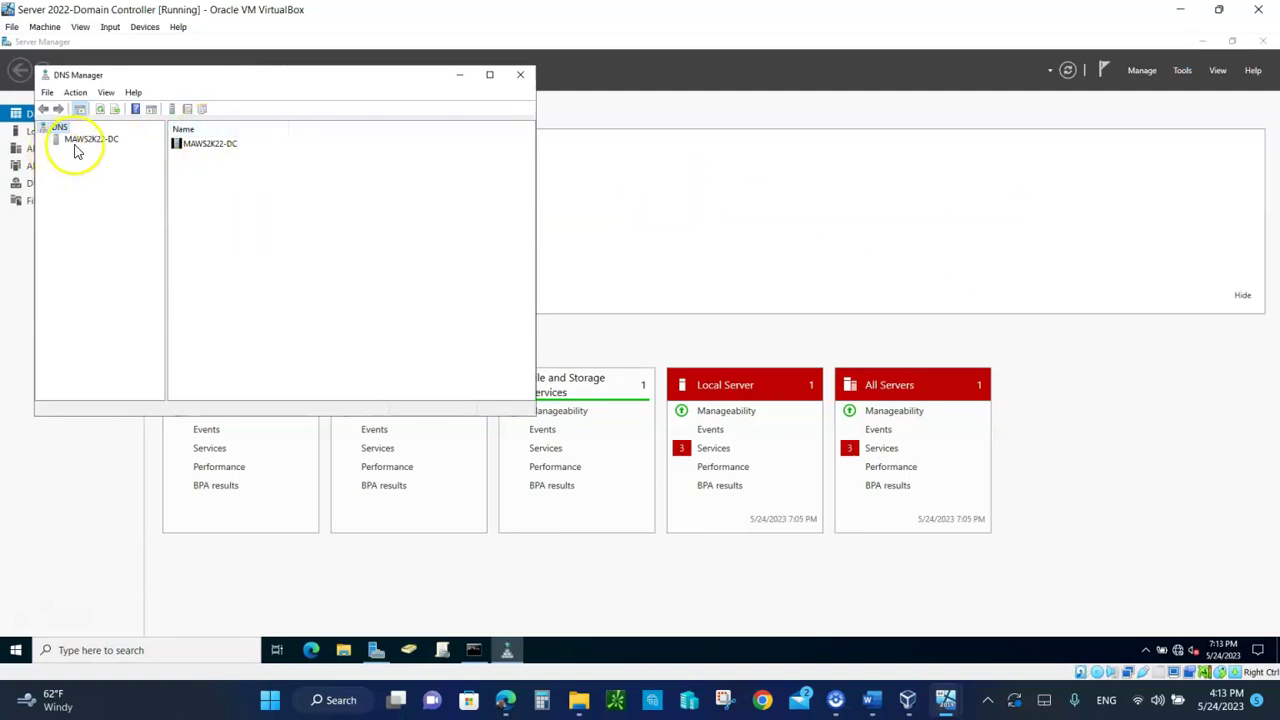
# Step: Expand the MAWS2K22-DC server to the xyz.local forward lookup zone and enlarge the console window to fit the record columns
pyautogui.click(88, 140)
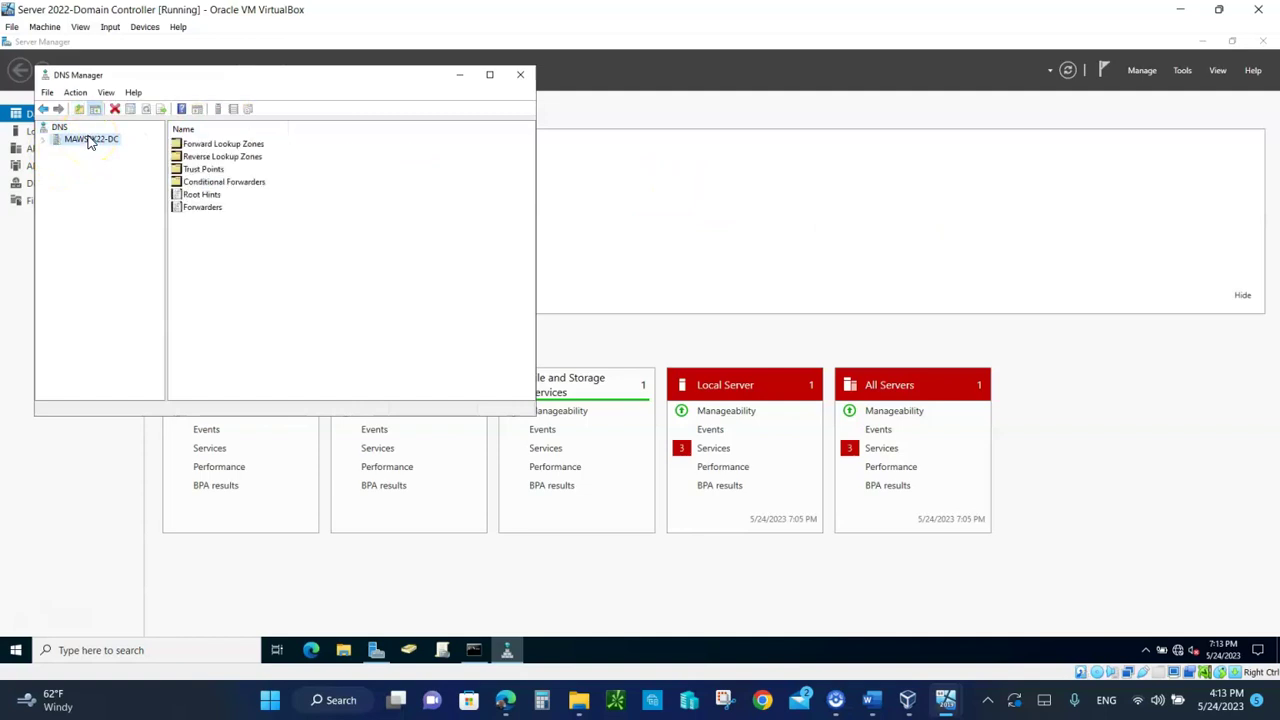
pyautogui.click(44, 141)
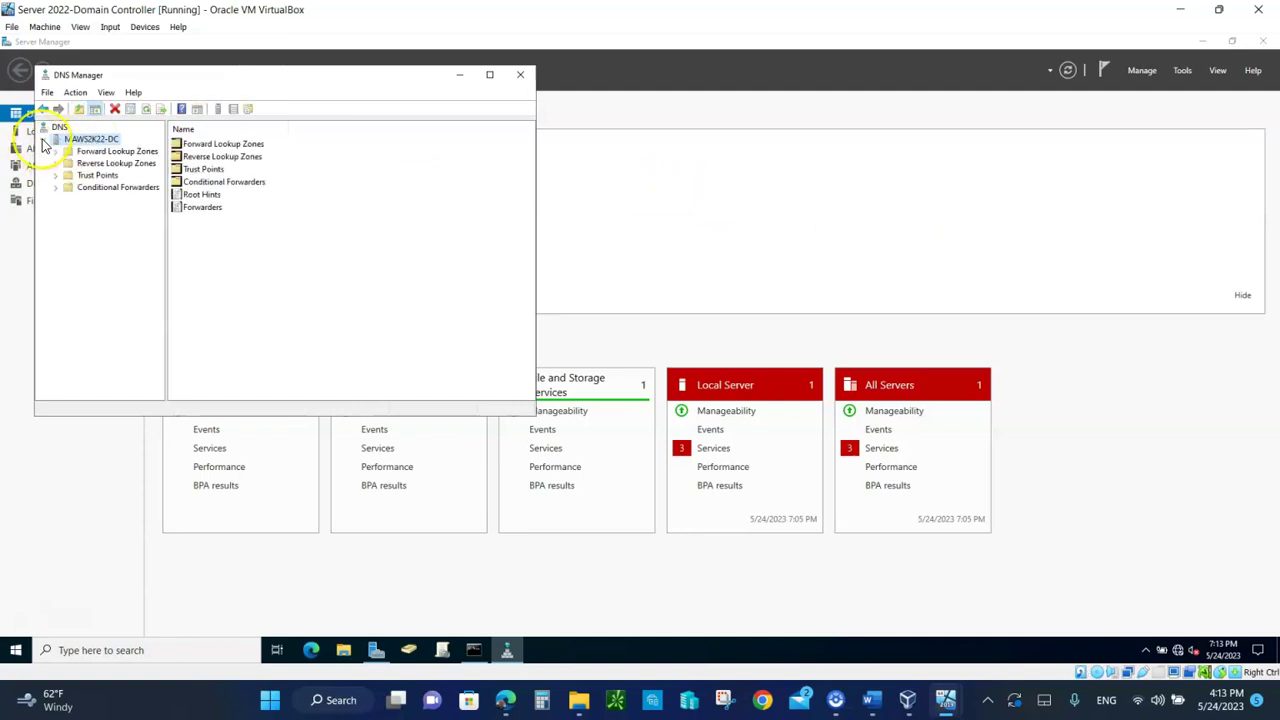
pyautogui.click(57, 160)
pyautogui.click(57, 155)
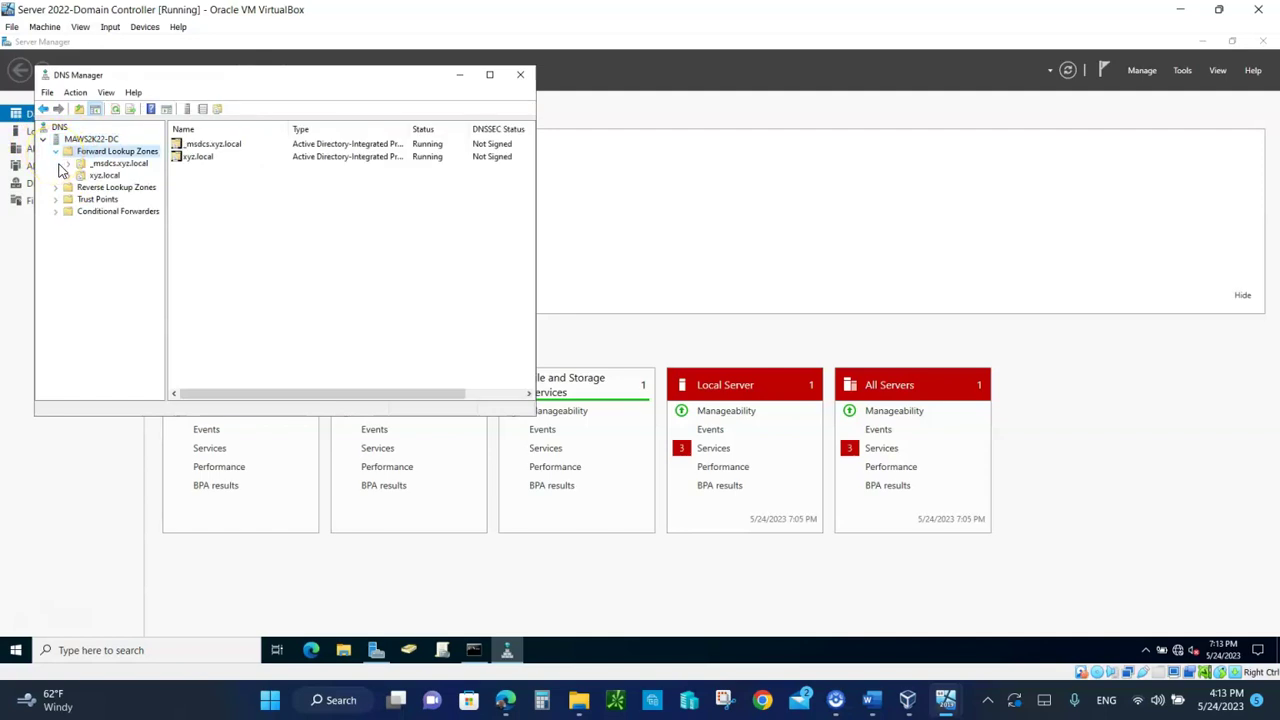
pyautogui.doubleClick(81, 178)
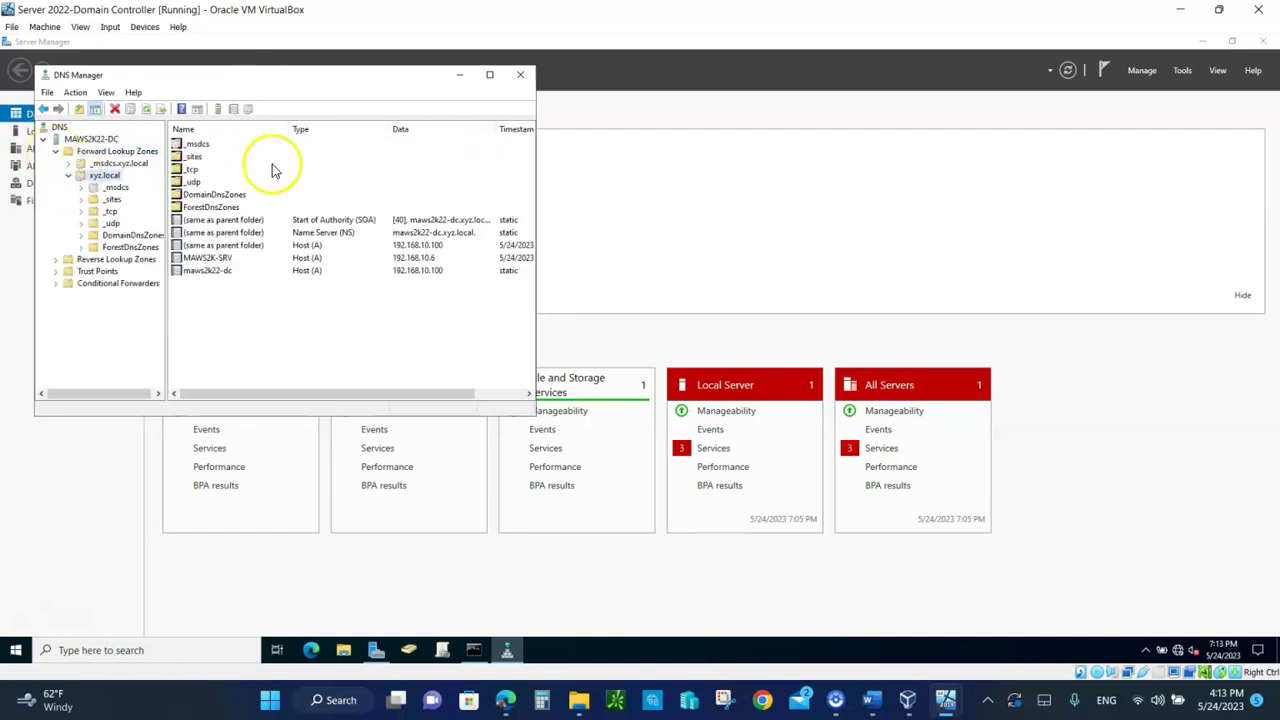
pyautogui.moveTo(409, 80); pyautogui.dragTo(754, 92)
pyautogui.moveTo(880, 272); pyautogui.dragTo(1003, 296)
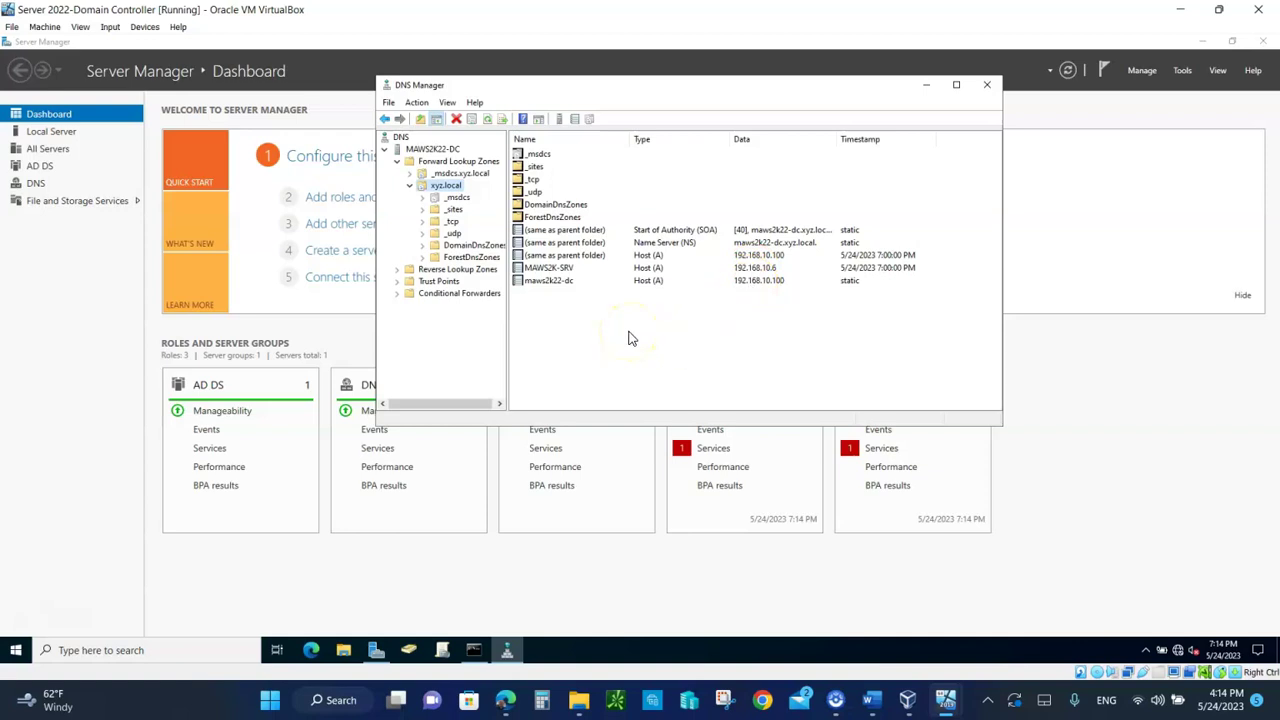
# Step: Add a new host (A) record named client with IP address 192.168.10.6 to the xyz.local zone
pyautogui.rightClick(562, 357)
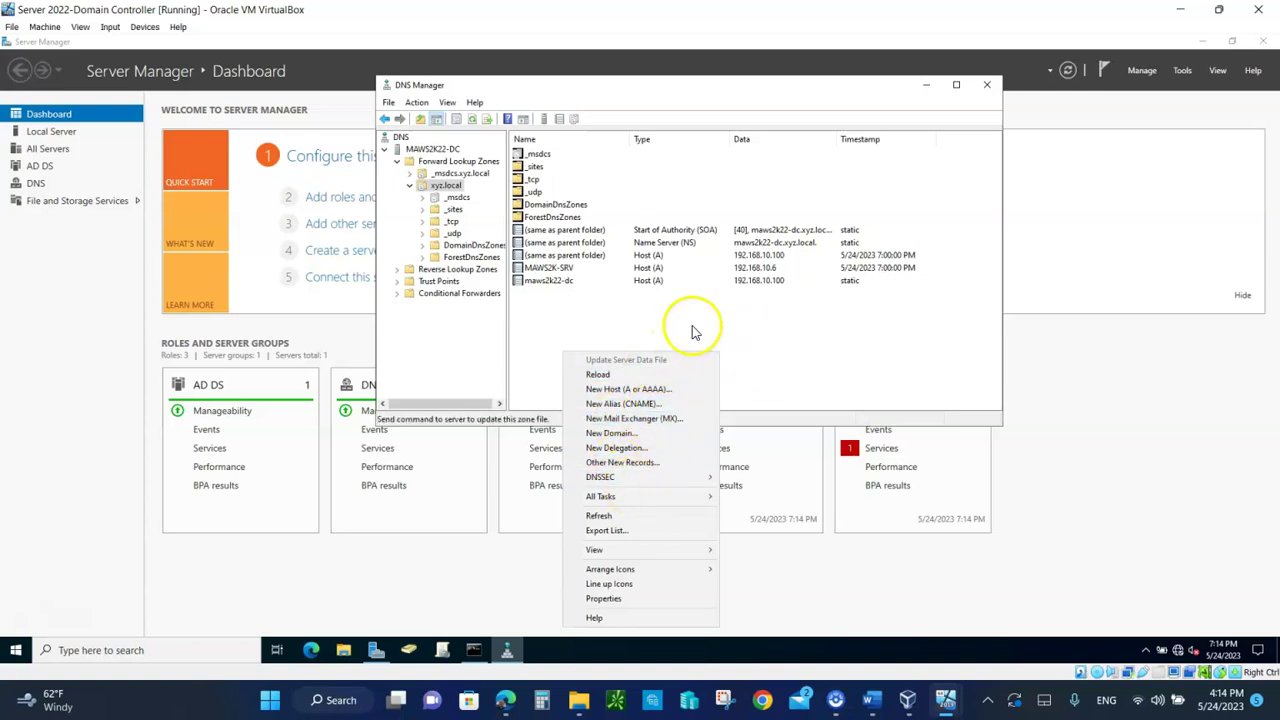
pyautogui.click(657, 331)
pyautogui.rightClick(656, 327)
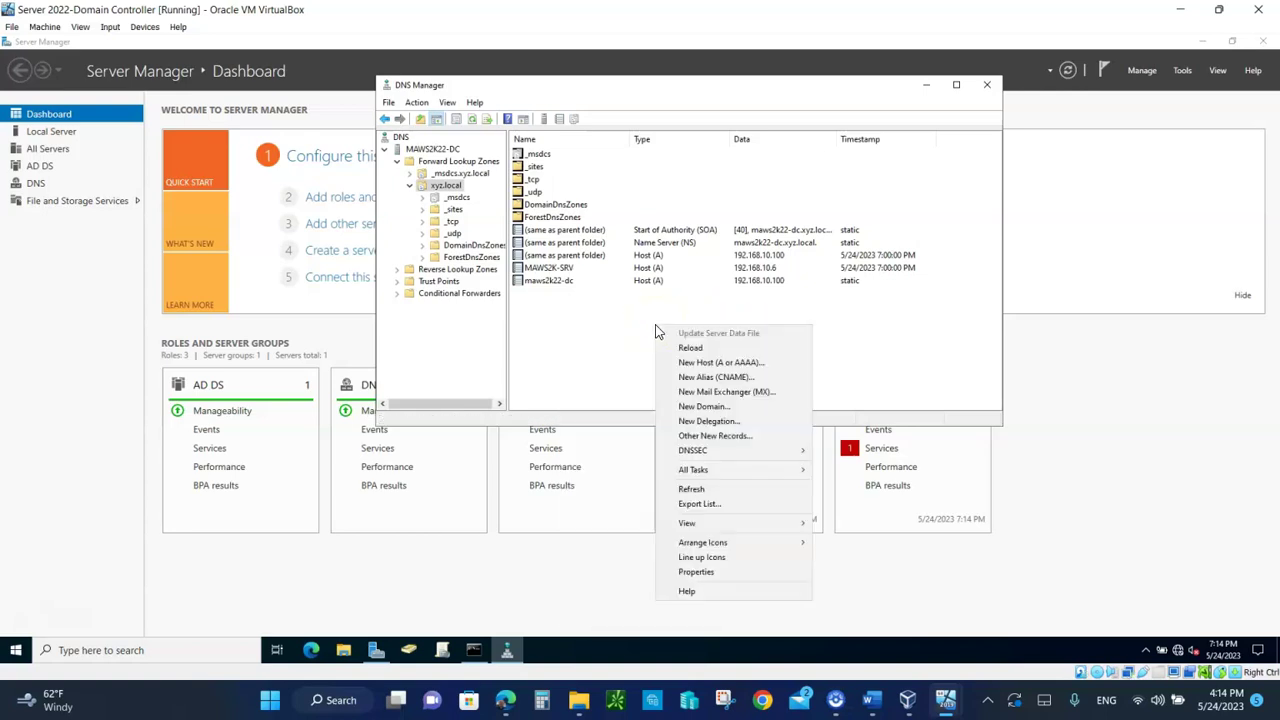
pyautogui.click(697, 364)
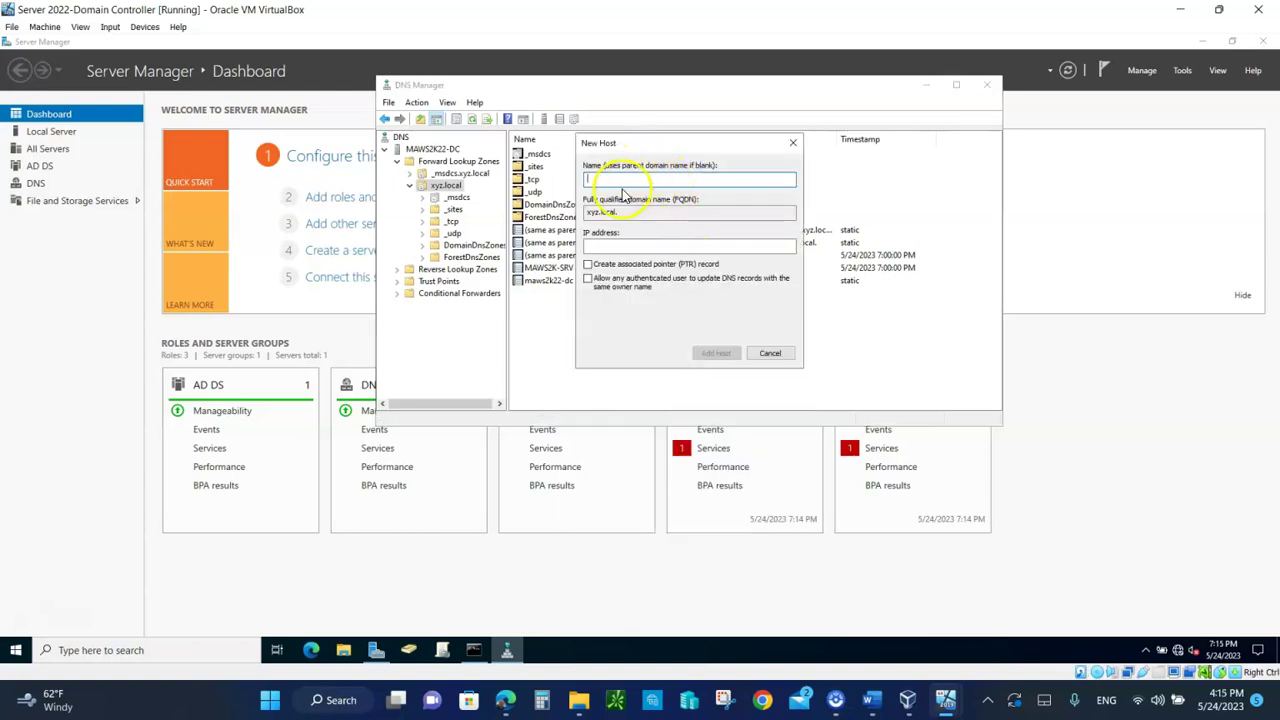
pyautogui.click(598, 181)
pyautogui.write('client')
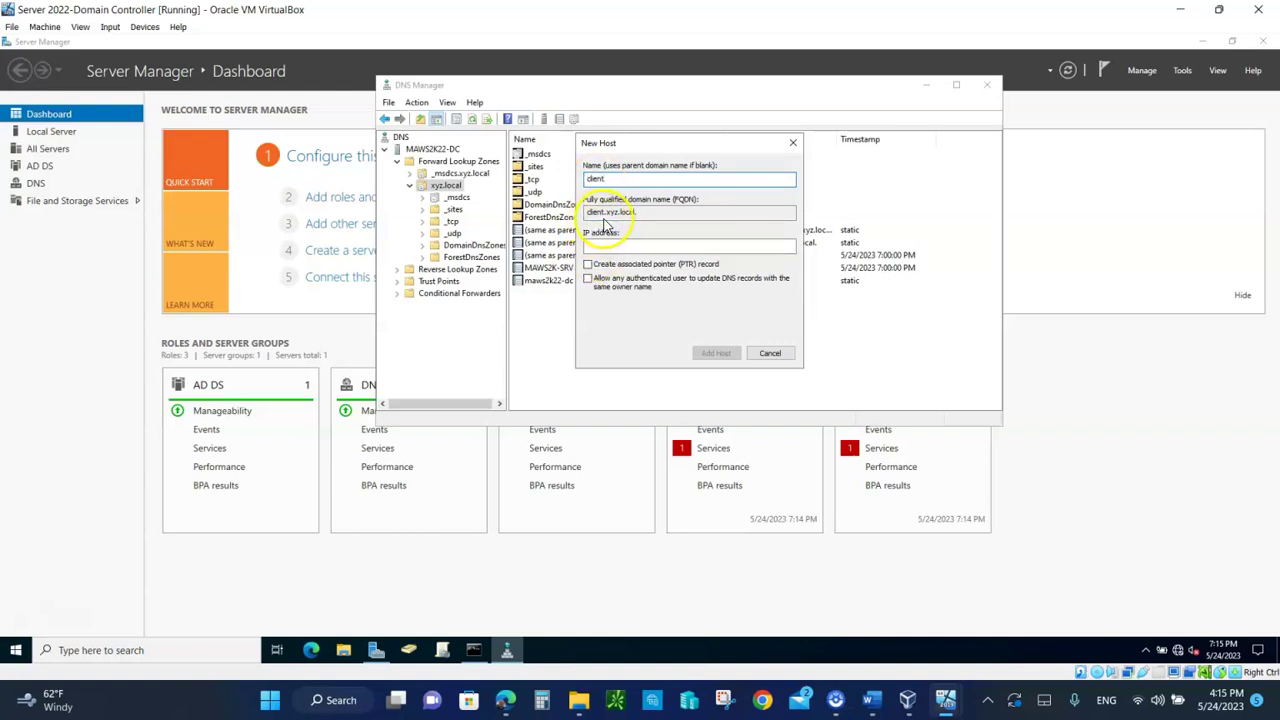
pyautogui.click(602, 246)
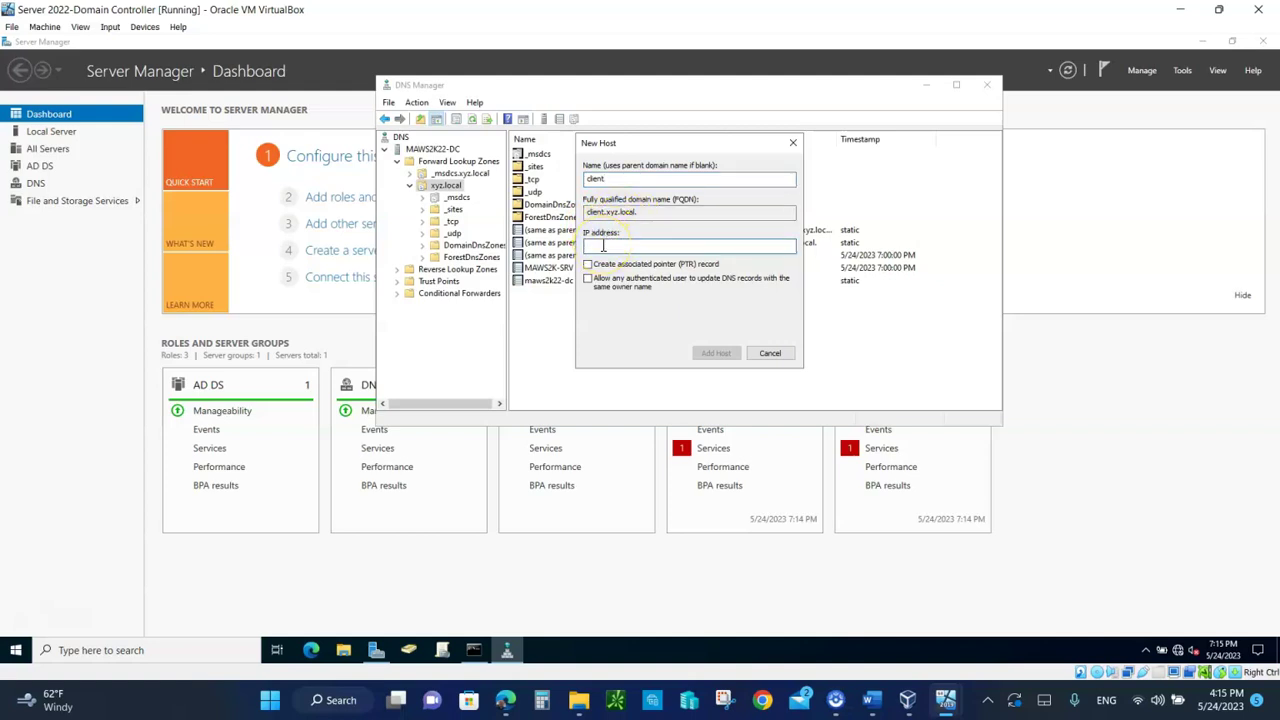
pyautogui.write('192.168.10.6')
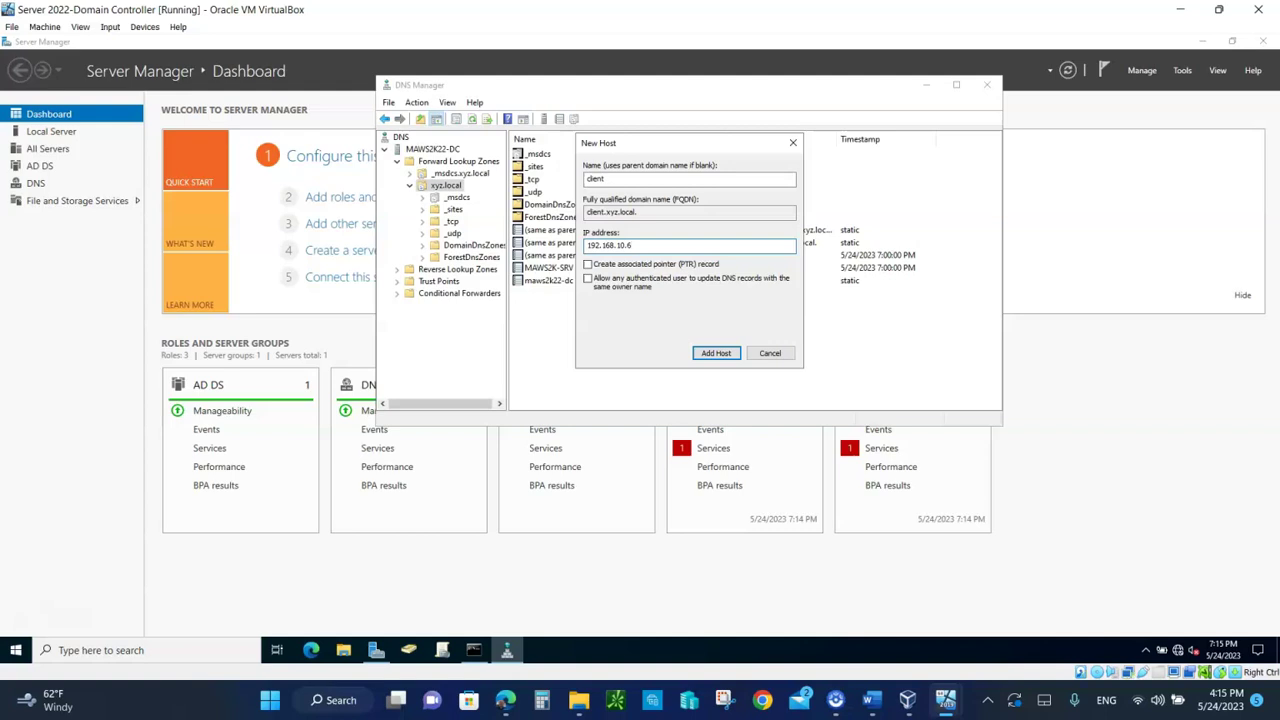
pyautogui.click(716, 353)
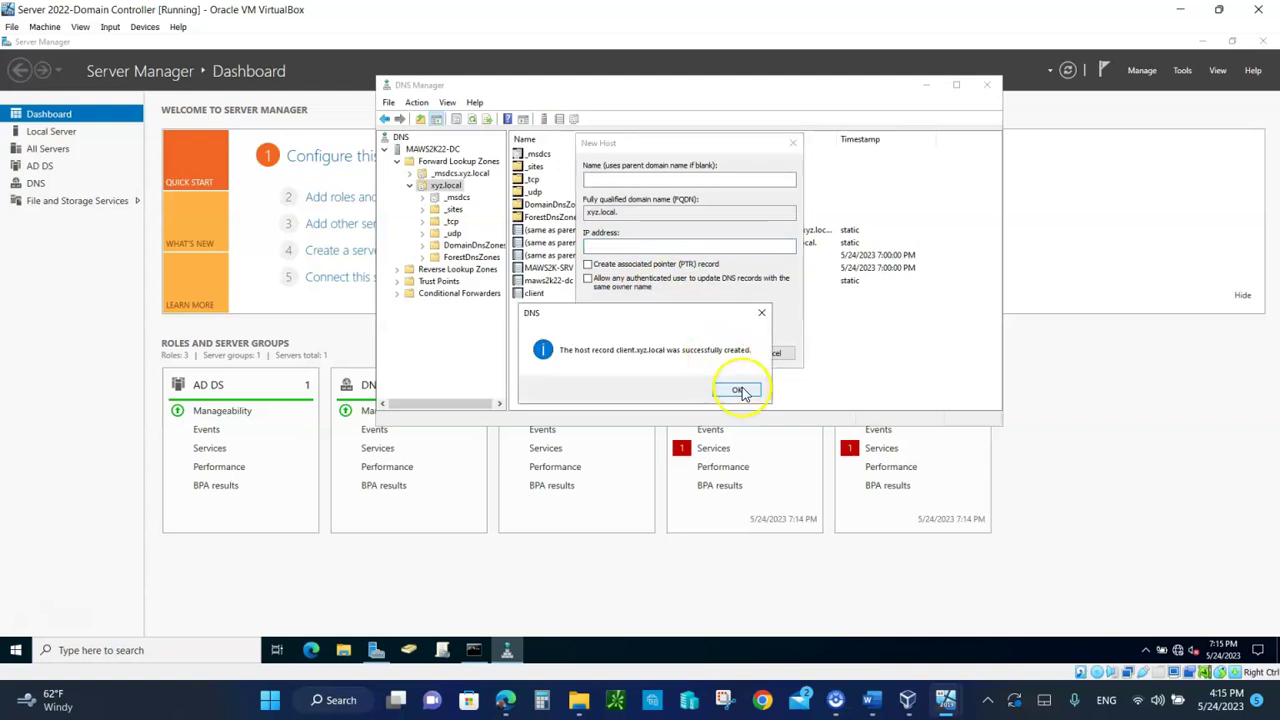
pyautogui.click(737, 390)
pyautogui.click(770, 354)
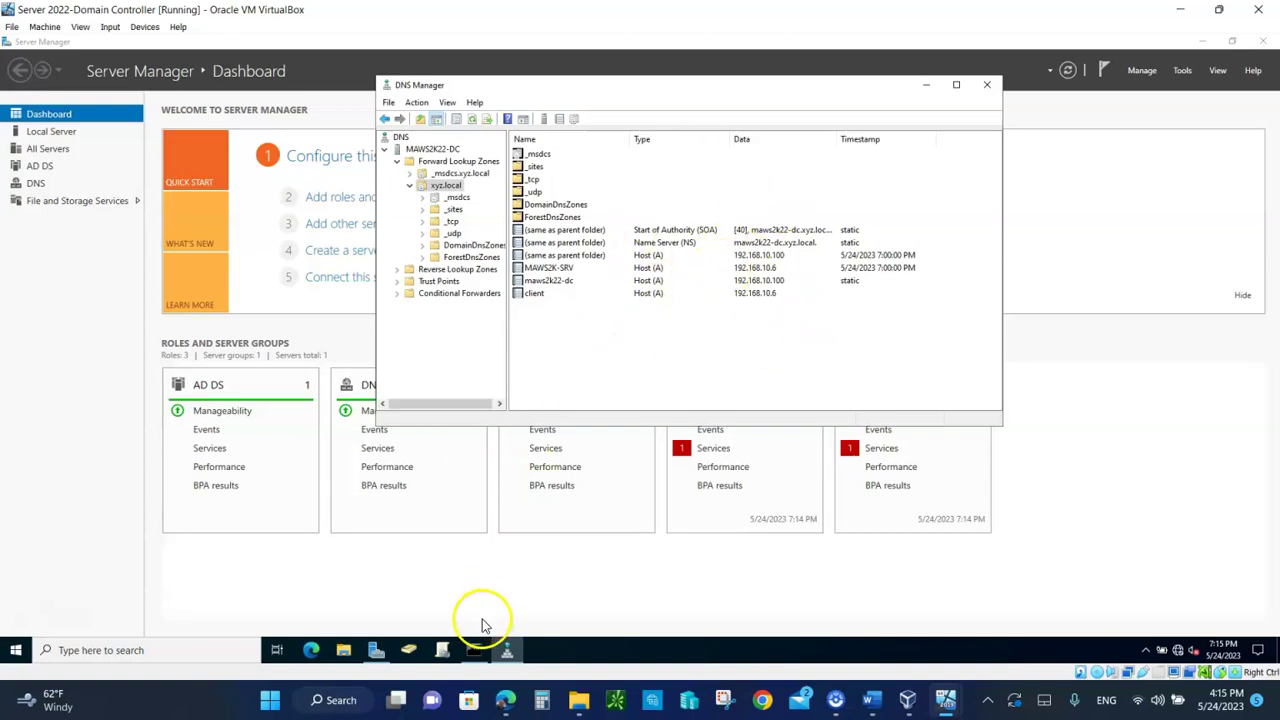
# Step: Ping the address 192.168.10.6 and the host name client from the Command Prompt to test name resolution
pyautogui.click(474, 652)
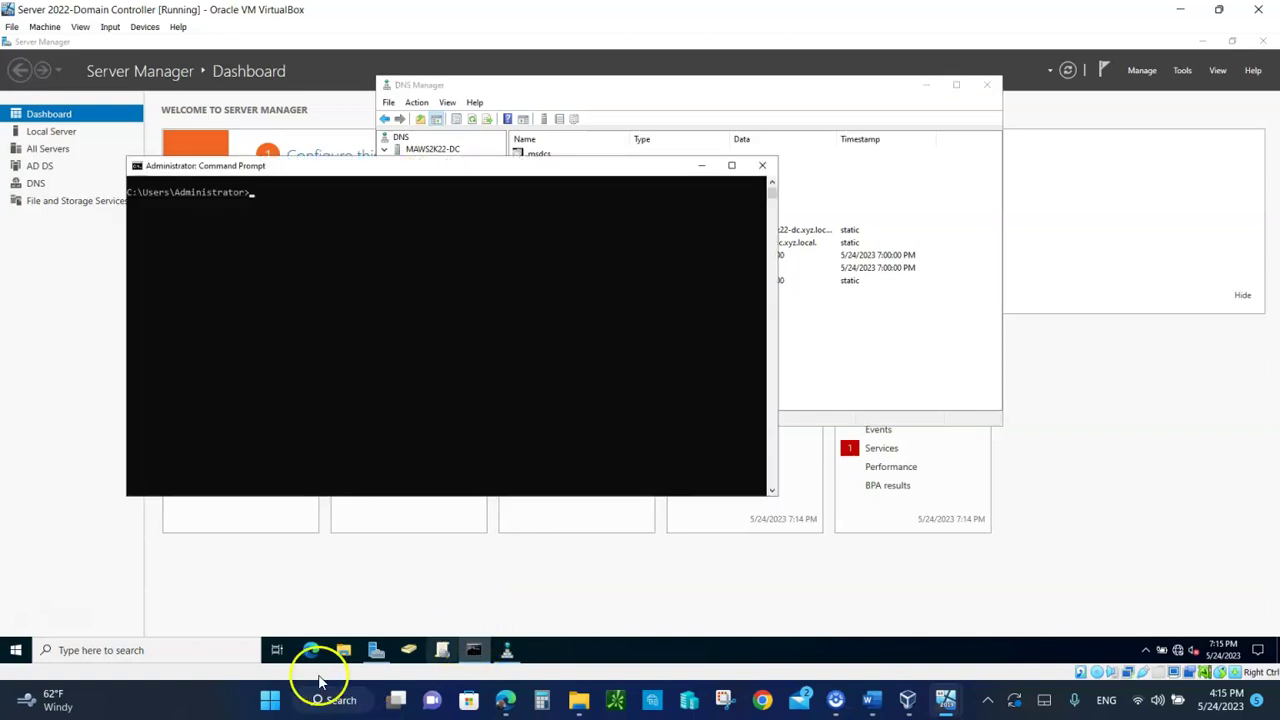
pyautogui.click(137, 650)
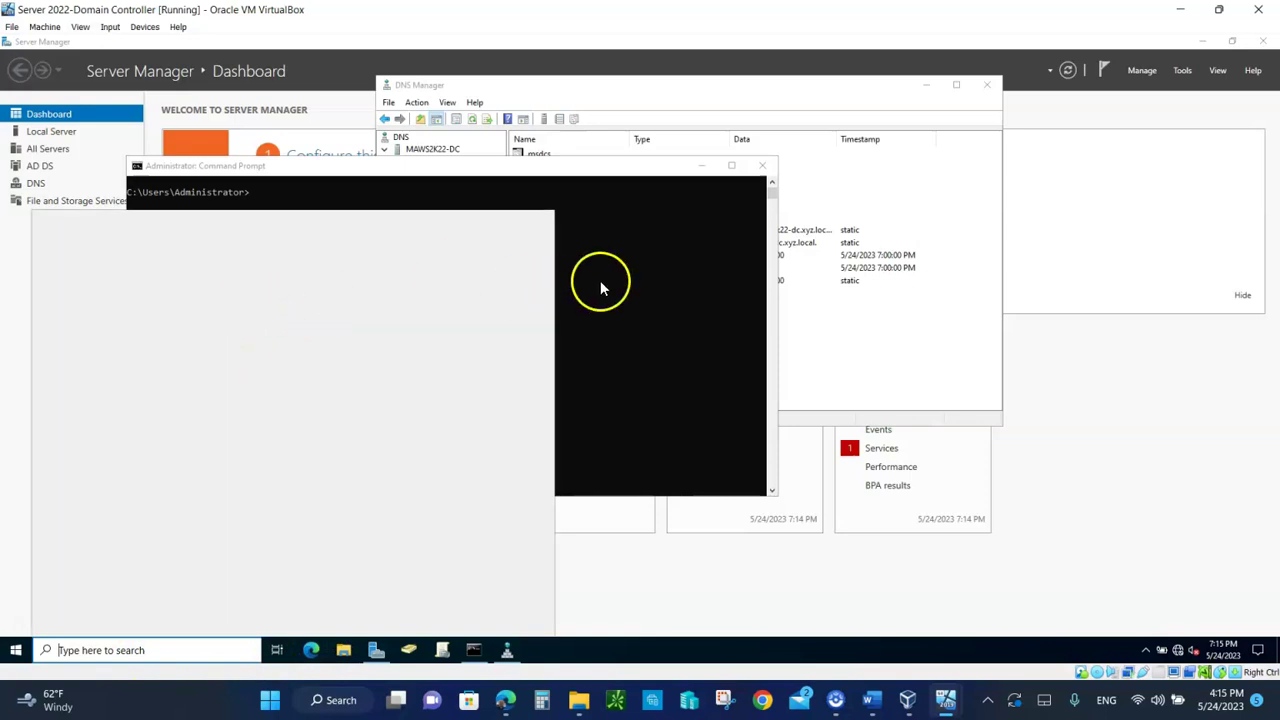
pyautogui.click(607, 254)
pyautogui.moveTo(365, 170); pyautogui.dragTo(560, 180)
pyautogui.write('ping 192.168.10.16')
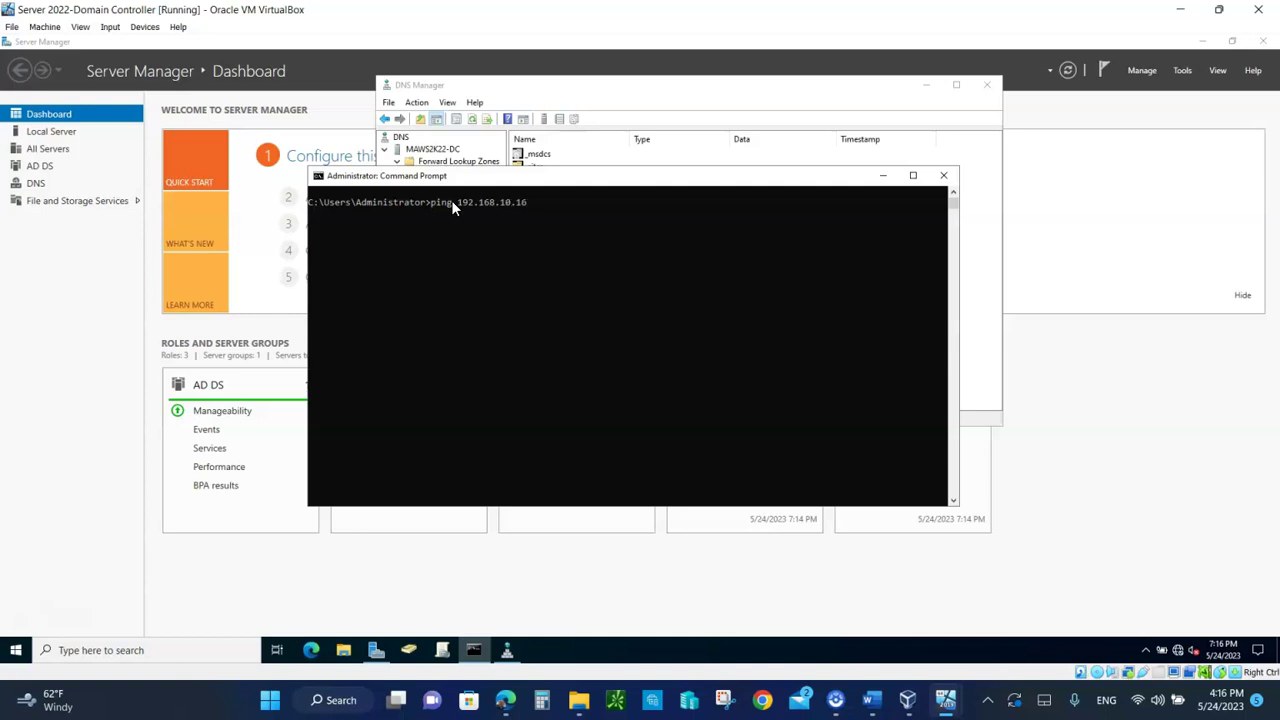
pyautogui.press('BackSpace')
pyautogui.press('BackSpace')
pyautogui.write('6')
pyautogui.press('Return')
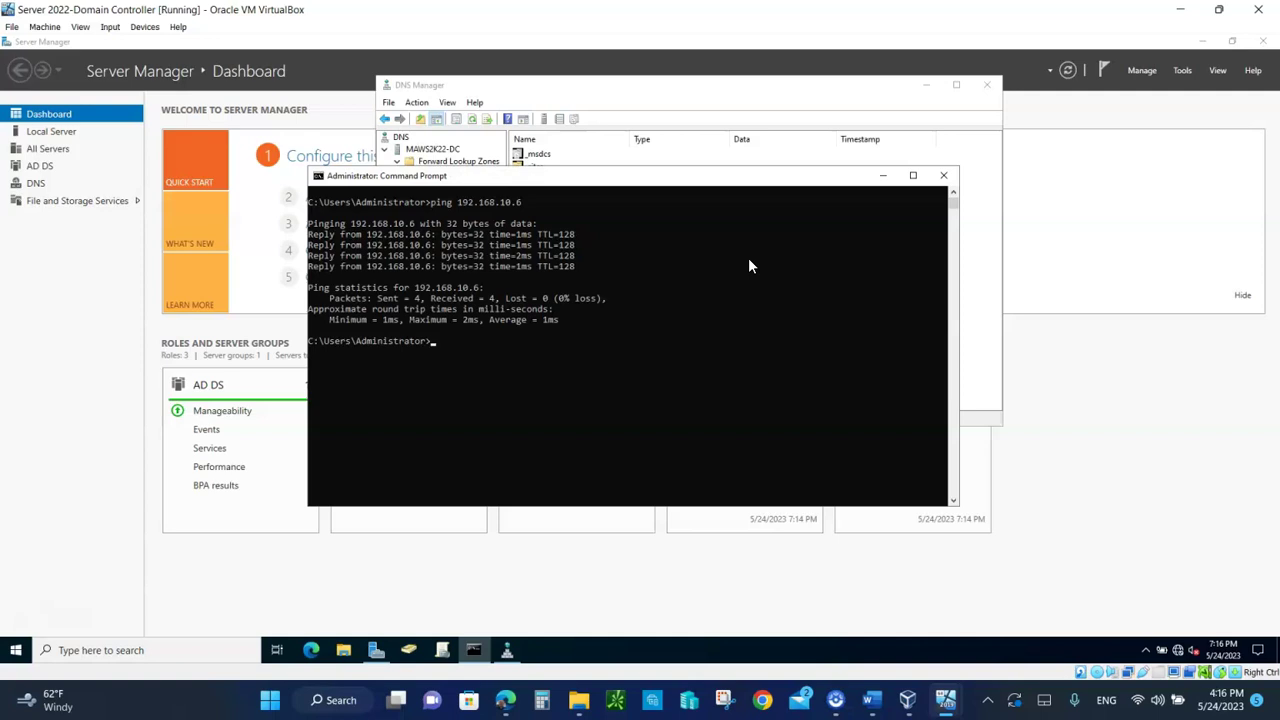
pyautogui.write('ping client')
pyautogui.press('Return')
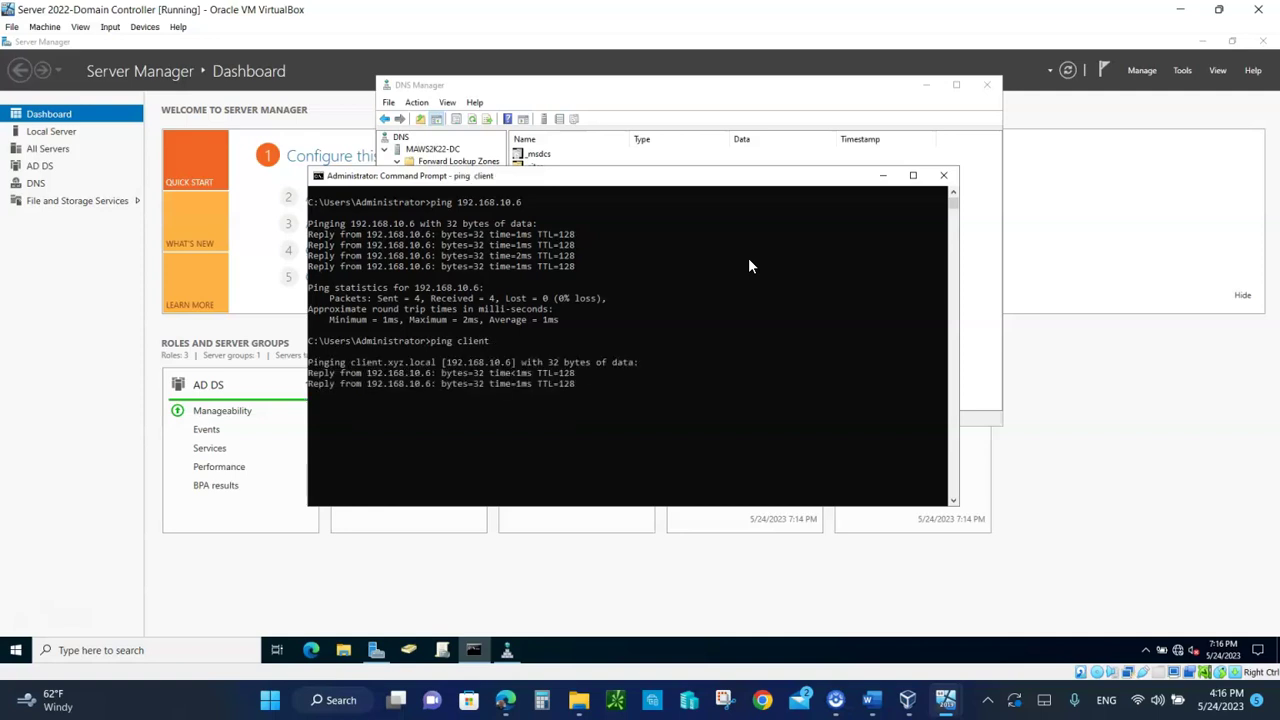
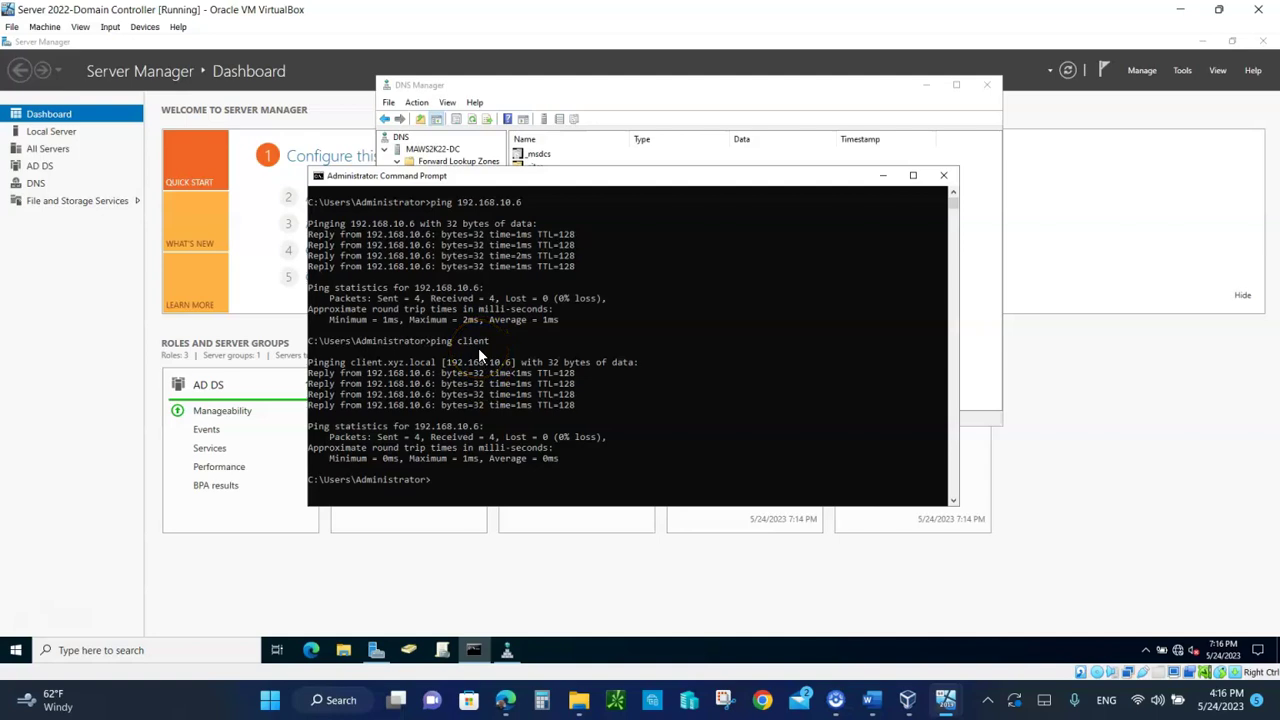
# Step: Minimize the DNS Manager and Command Prompt windows to return to the Server Manager dashboard
pyautogui.click(938, 84)
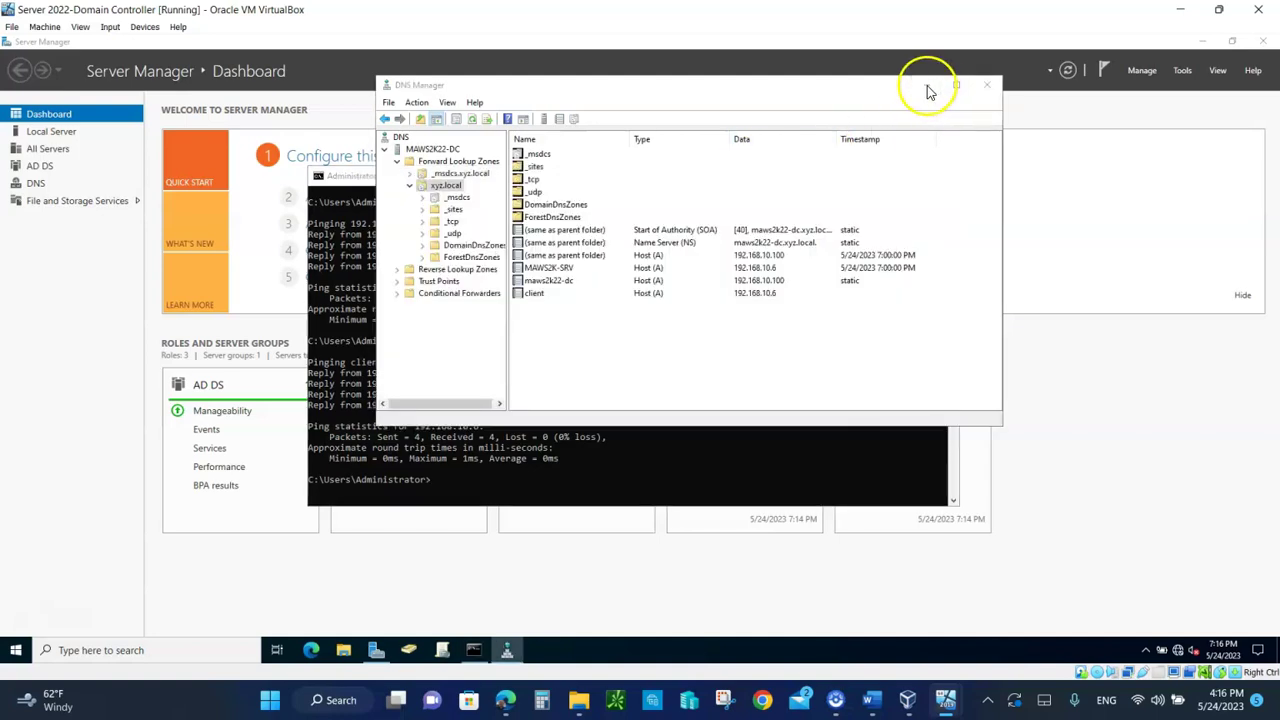
pyautogui.click(927, 84)
pyautogui.click(883, 175)
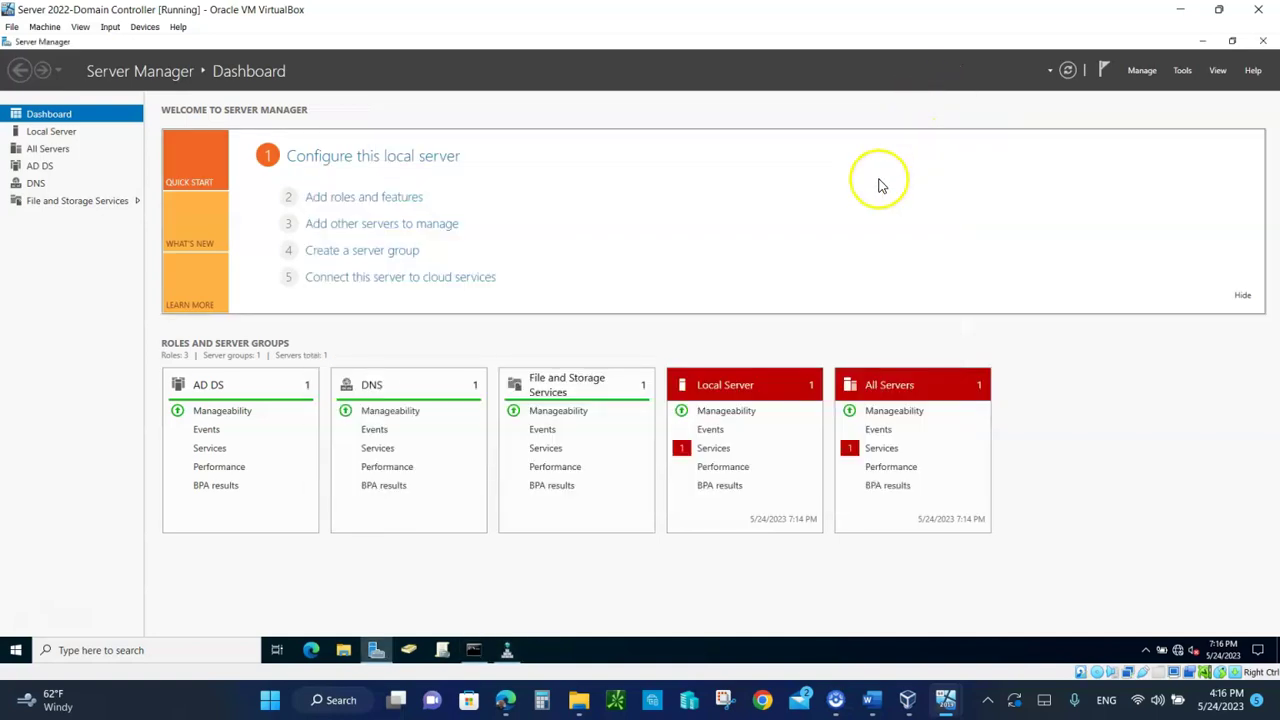
# Step: Examine the local server's Ethernet adapter IPv4 and DNS server settings, and close its dialogs without changing anything
pyautogui.click(416, 158)
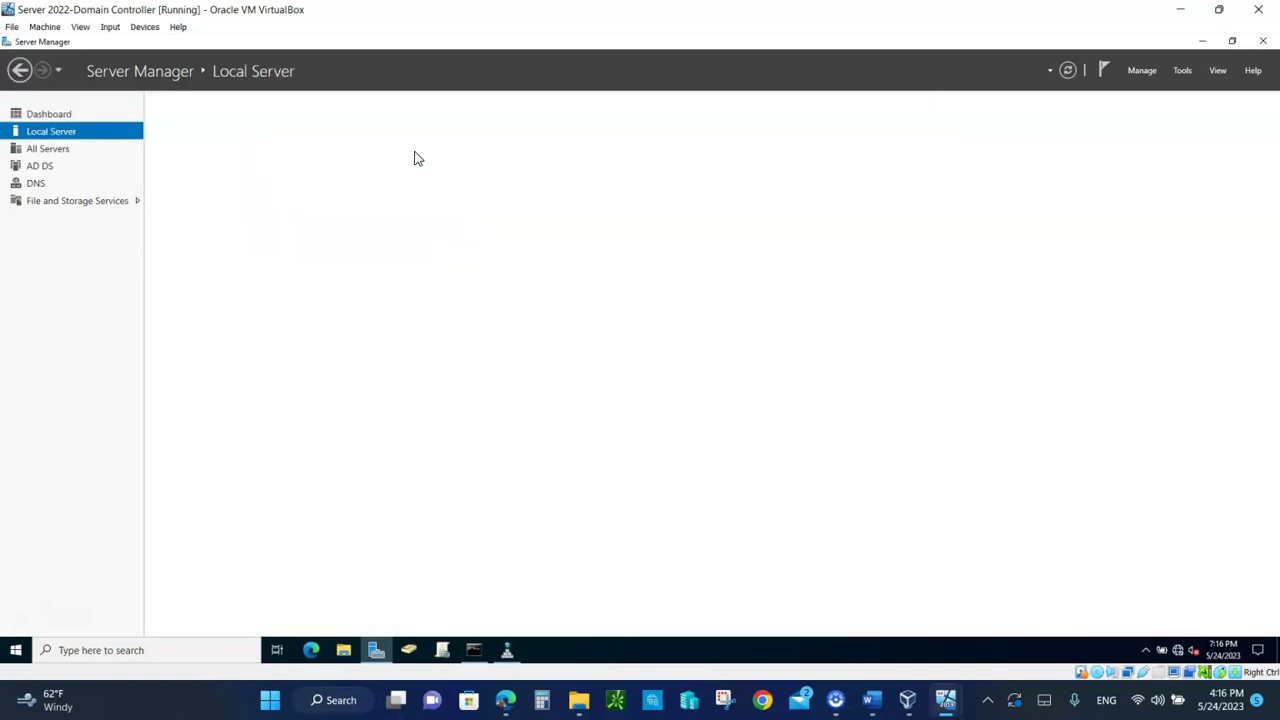
pyautogui.click(416, 163)
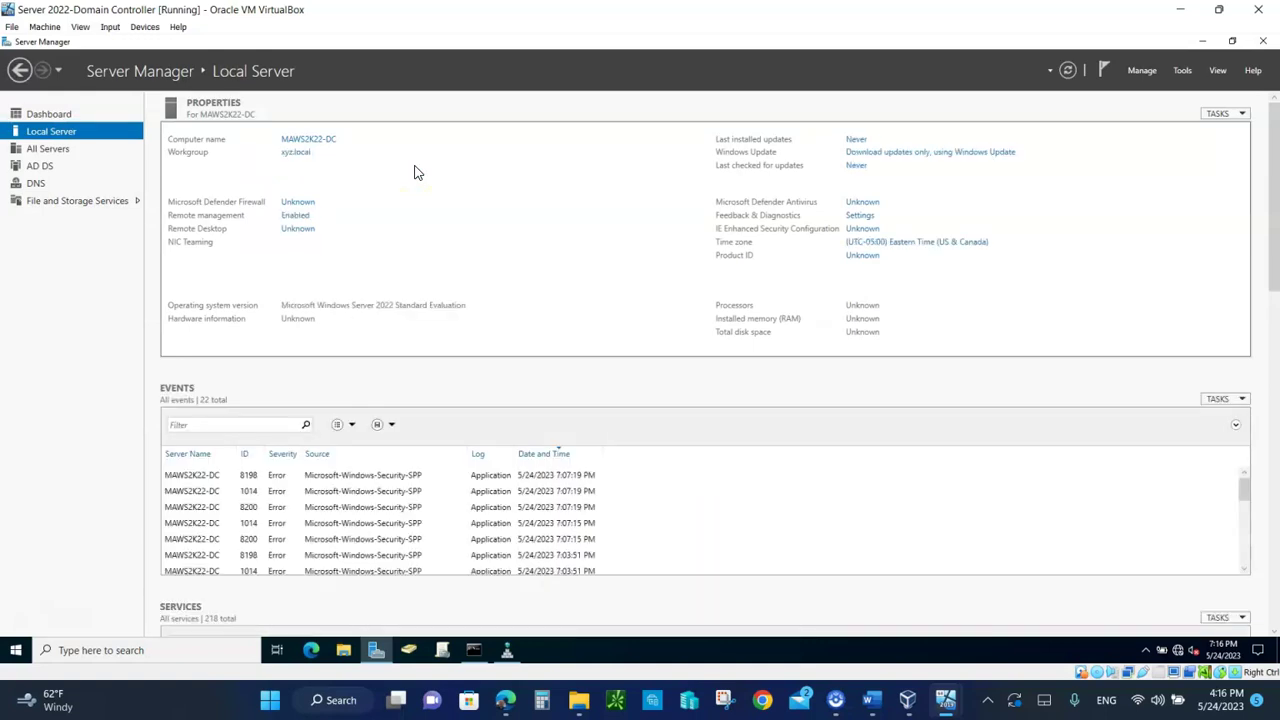
pyautogui.click(338, 256)
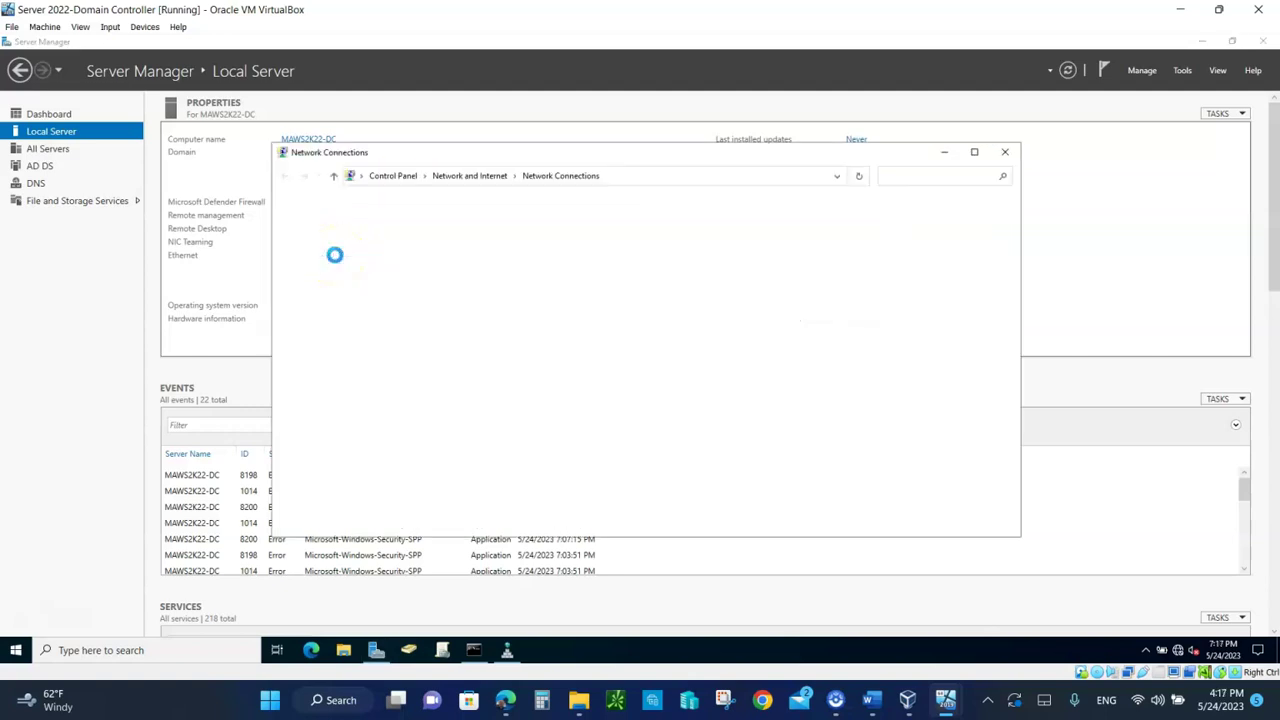
pyautogui.doubleClick(335, 252)
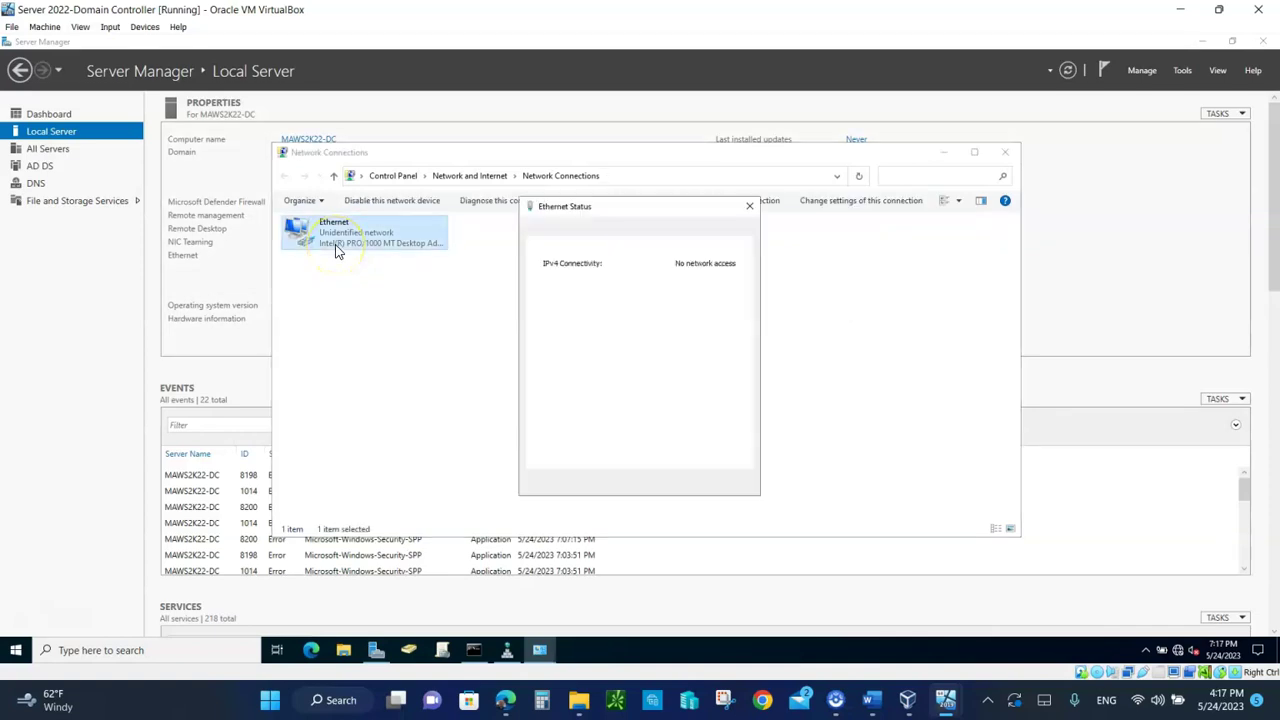
pyautogui.click(560, 452)
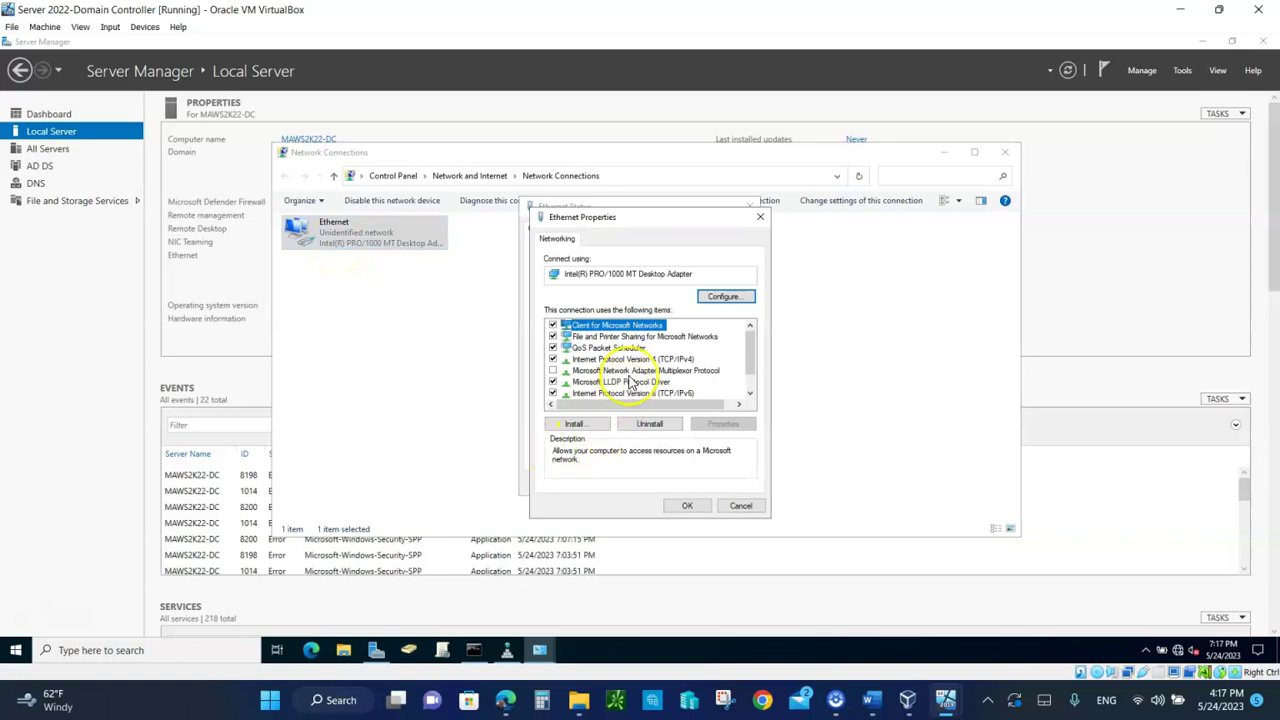
pyautogui.click(615, 347)
pyautogui.doubleClick(636, 360)
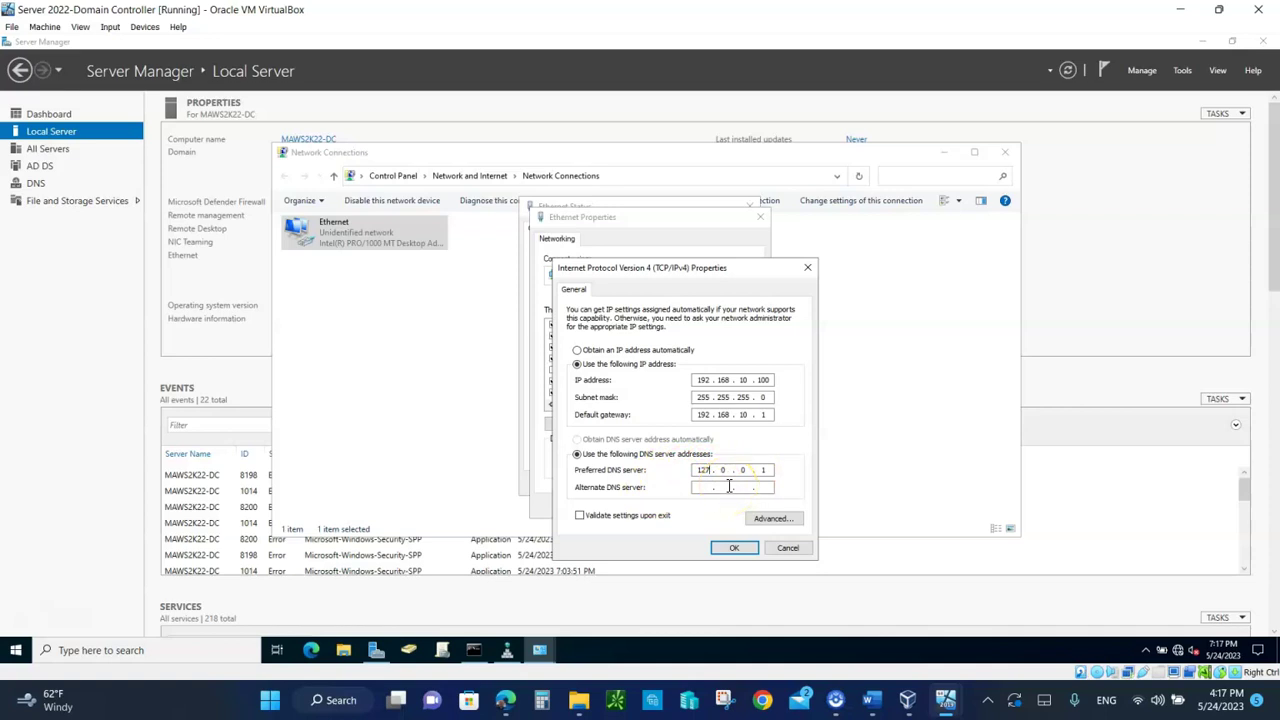
pyautogui.click(786, 548)
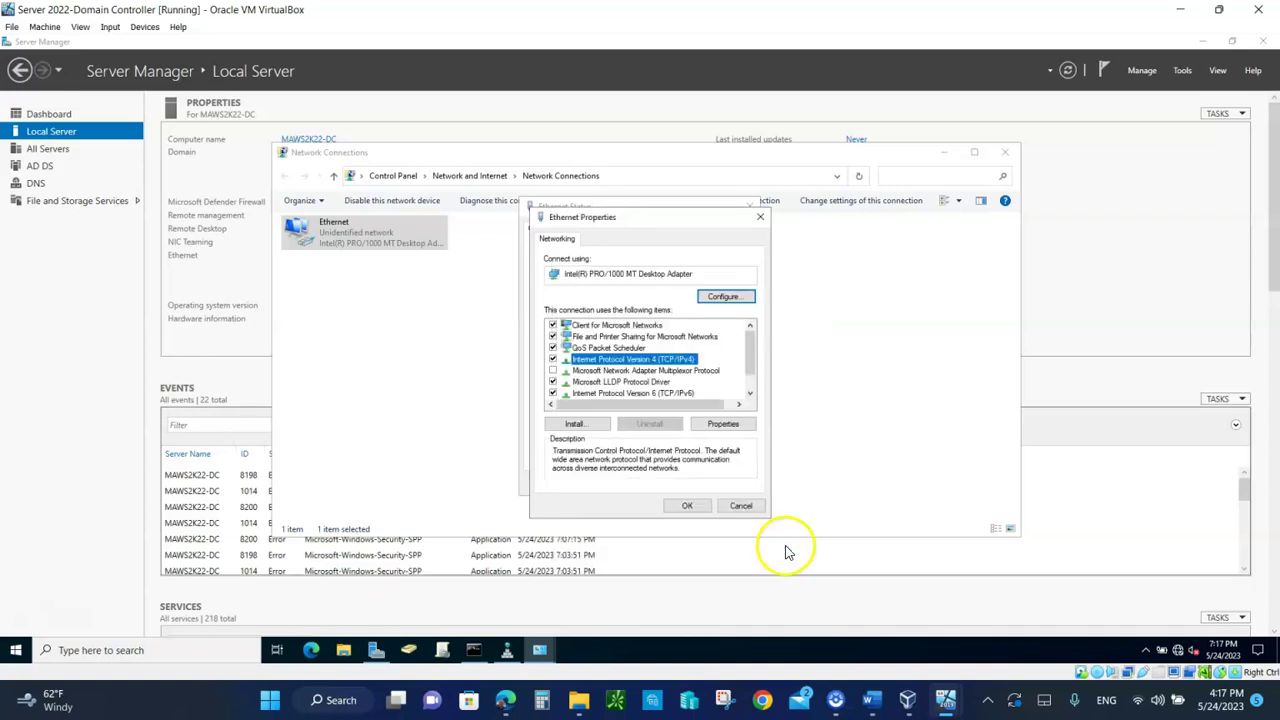
pyautogui.click(741, 506)
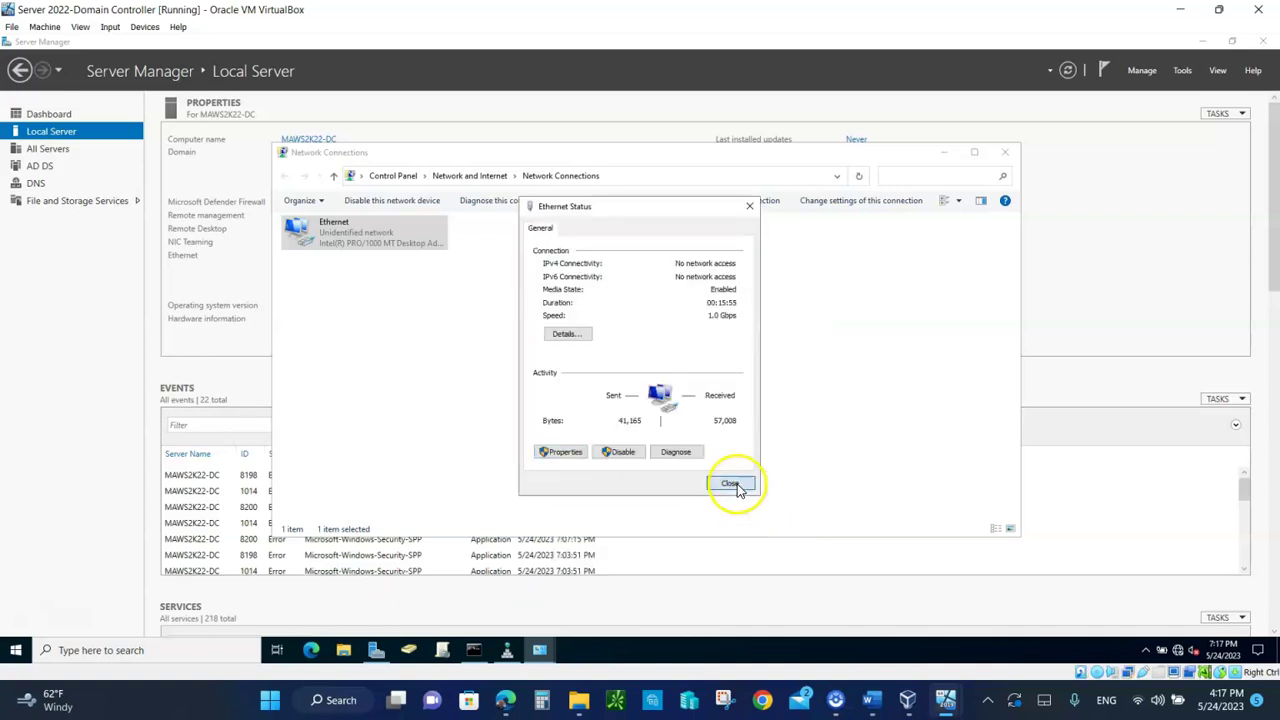
pyautogui.click(731, 484)
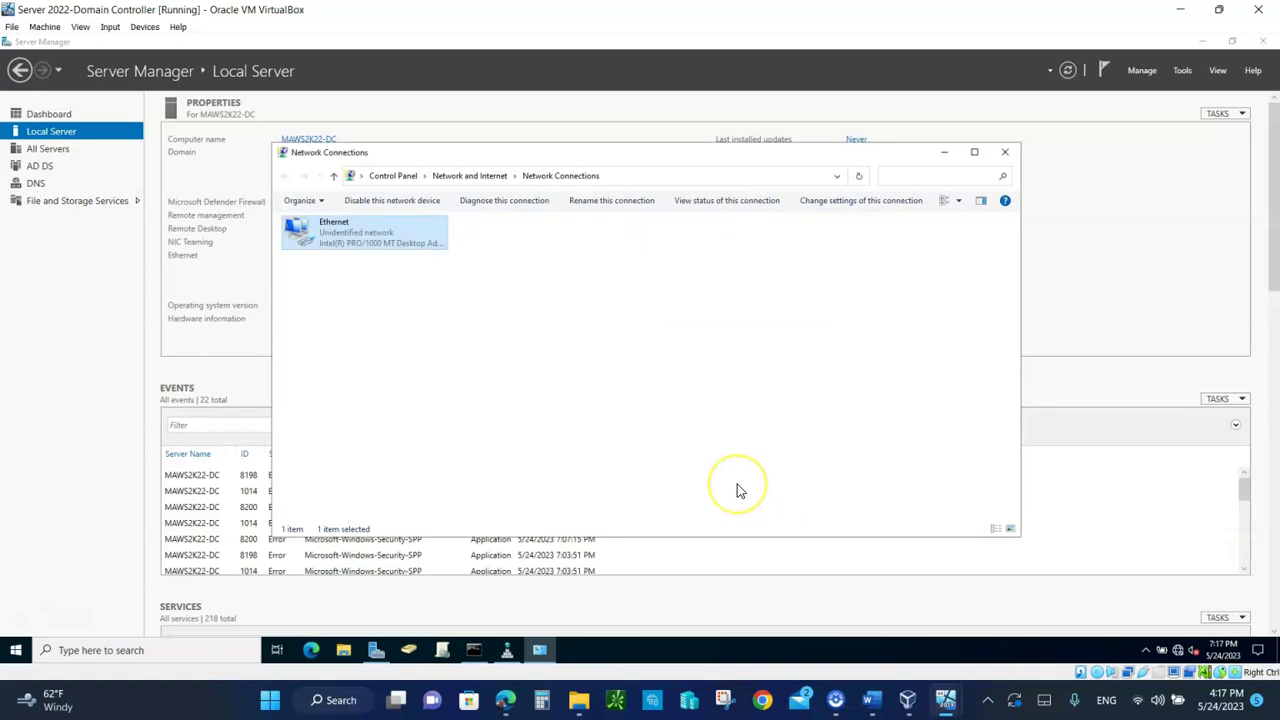
# Step: Close Network Connections, then clear the Command Prompt and look up the host name client with nslookup
pyautogui.click(1006, 155)
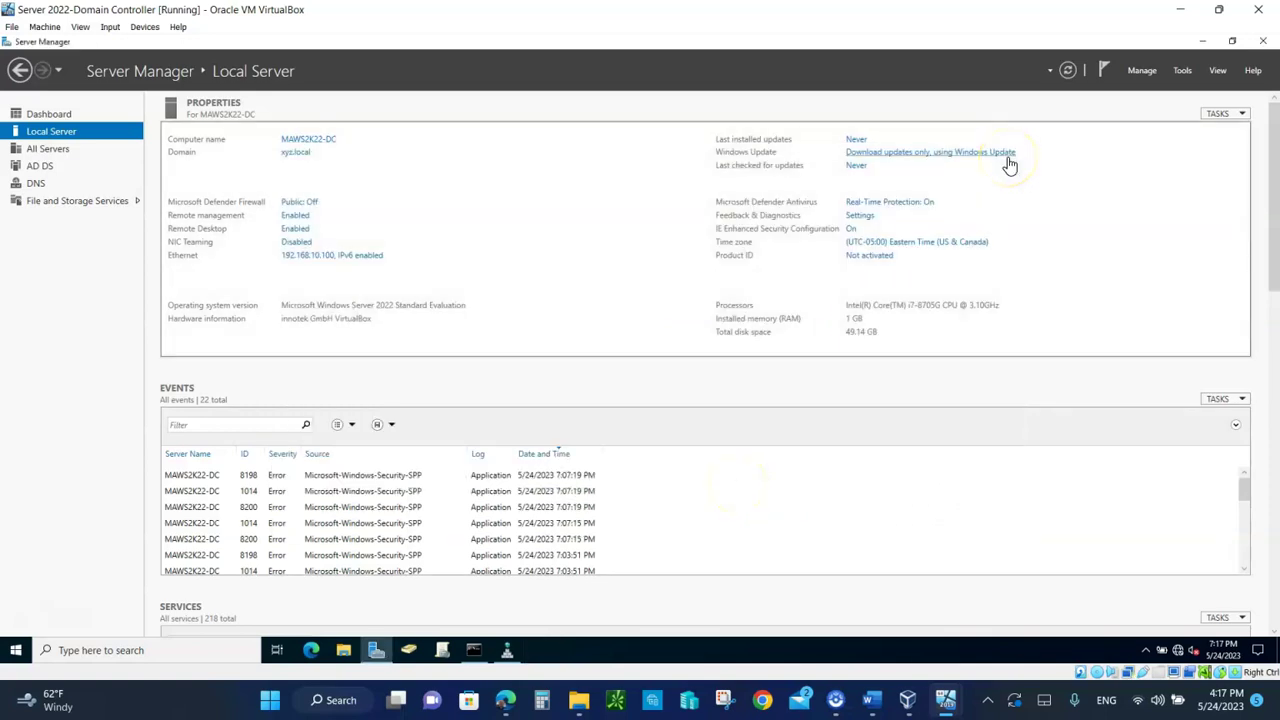
pyautogui.click(474, 650)
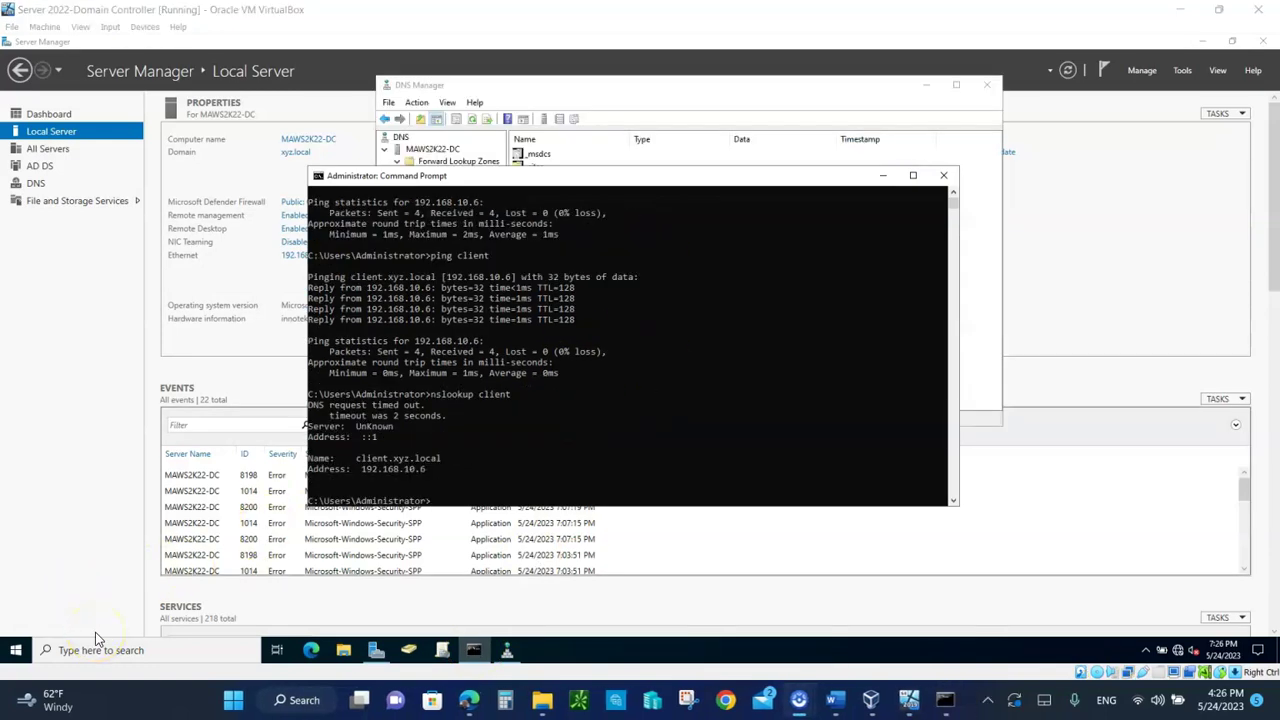
pyautogui.click(455, 490)
pyautogui.write('cls')
pyautogui.press('Return')
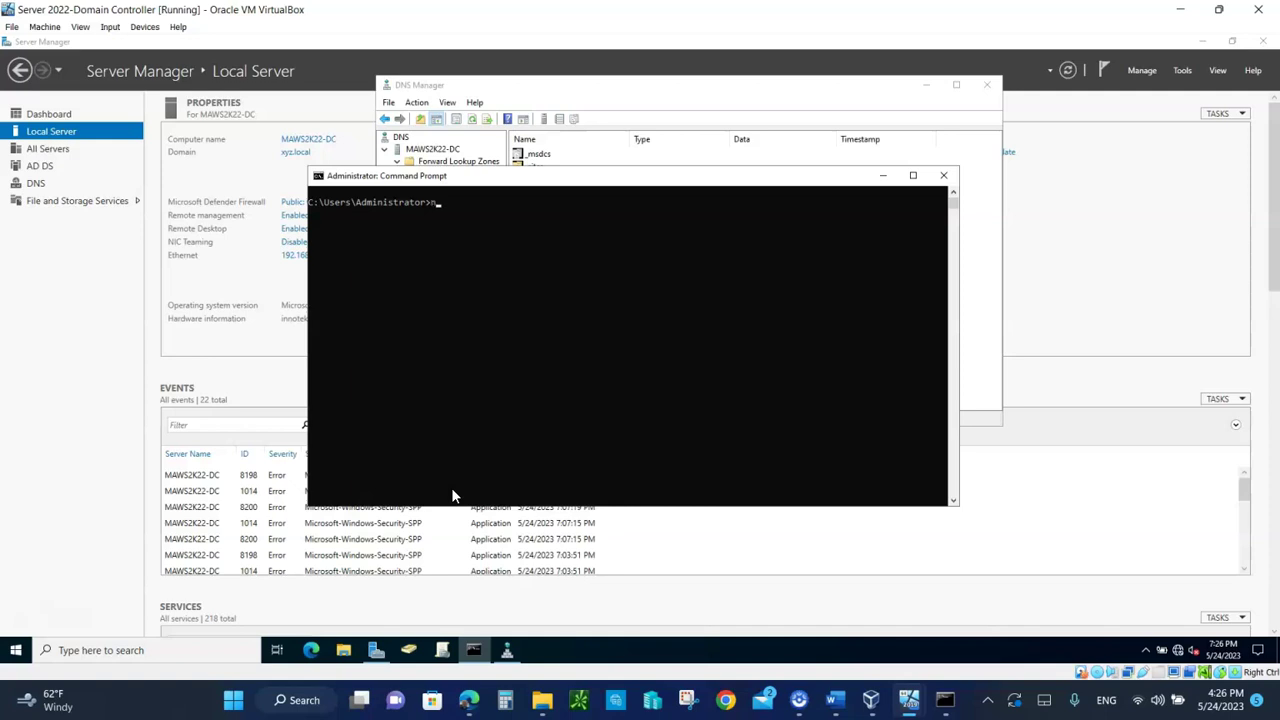
pyautogui.write('nslookup client')
pyautogui.press('Return')
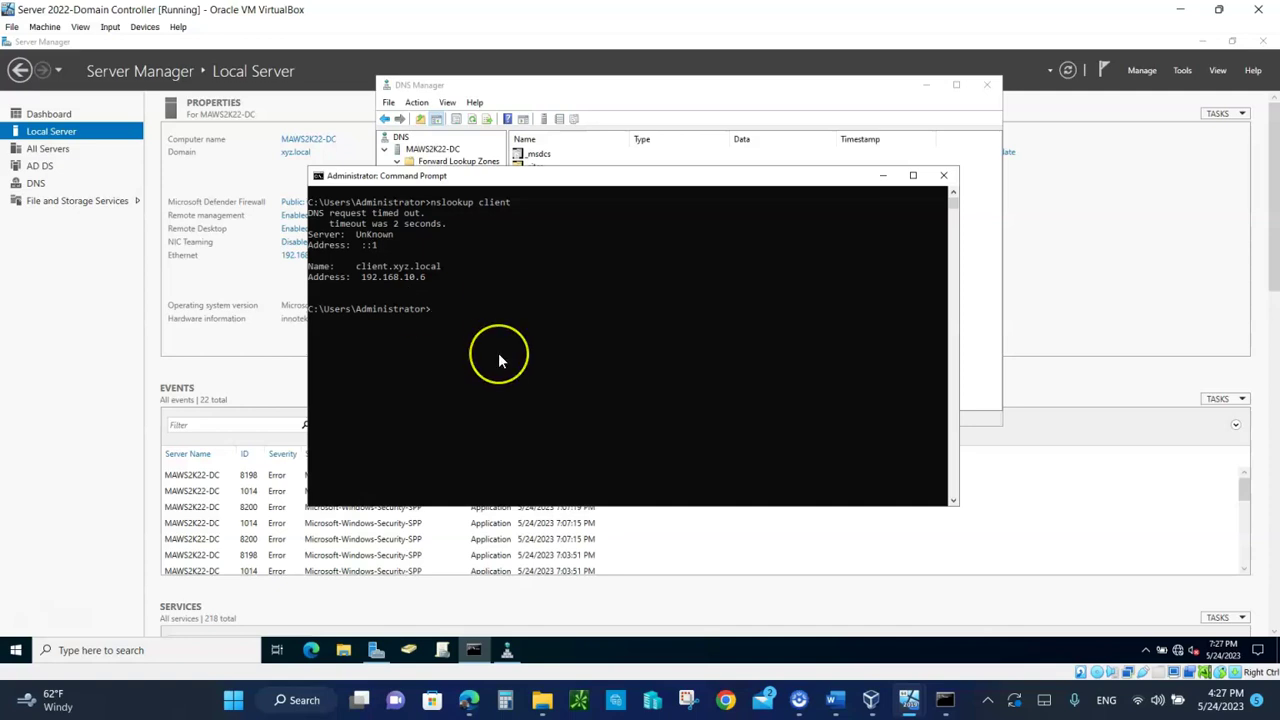
# Step: Run a reverse lookup of the address 192.168.10.6 with nslookup
pyautogui.write('nslookup')
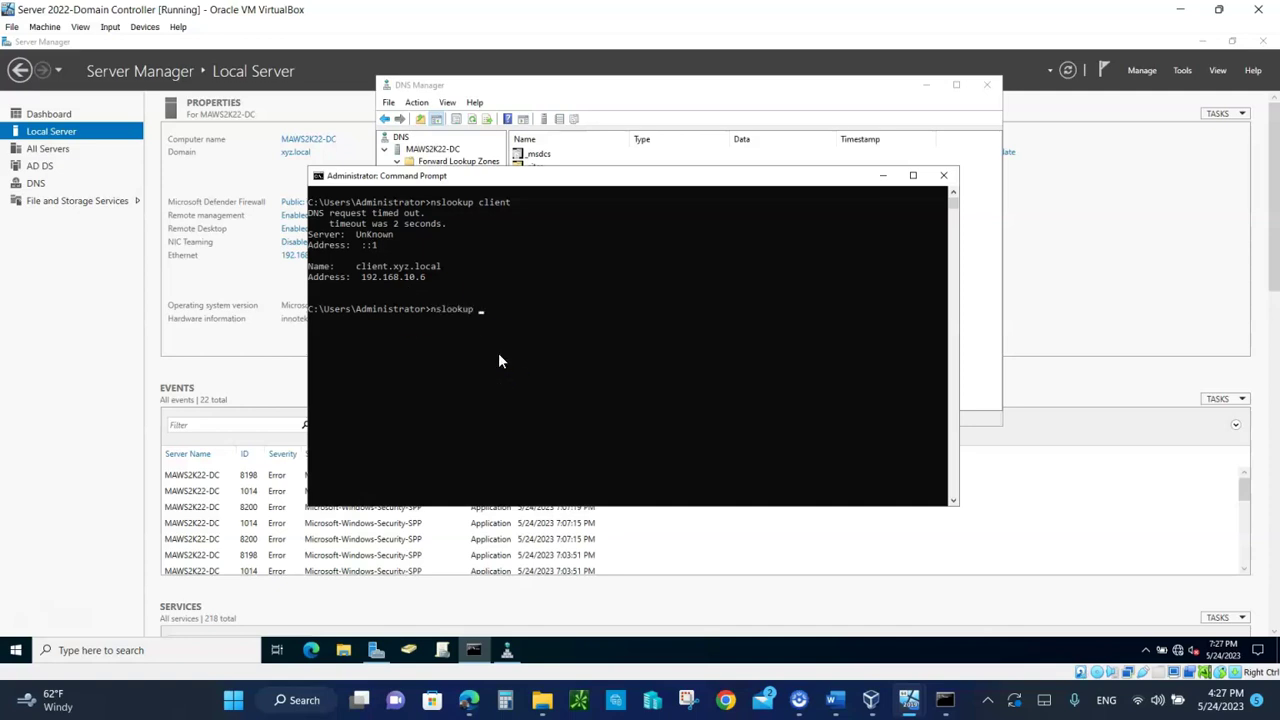
pyautogui.write(' 192.168.10.6')
pyautogui.press('Return')
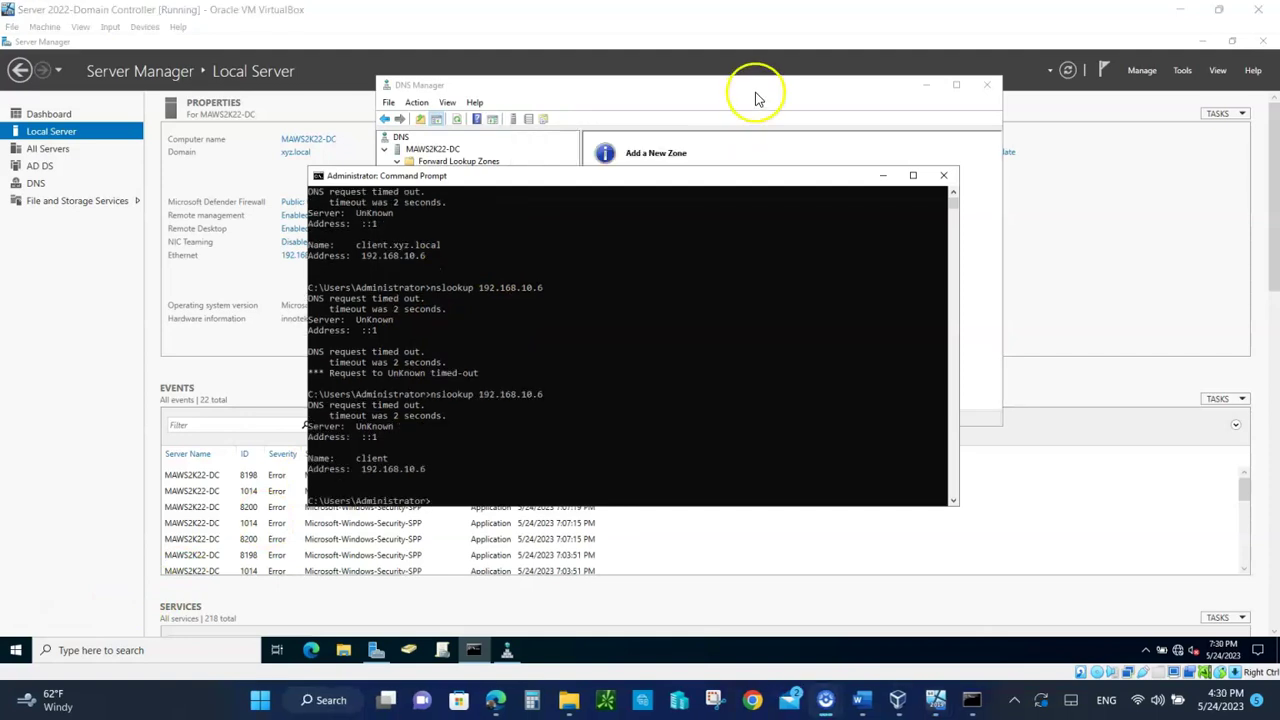
# Step: Start a new Active Directory-integrated primary IPv4 reverse lookup zone, replicated to all DNS servers on domain controllers in the xyz.local domain
pyautogui.click(755, 97)
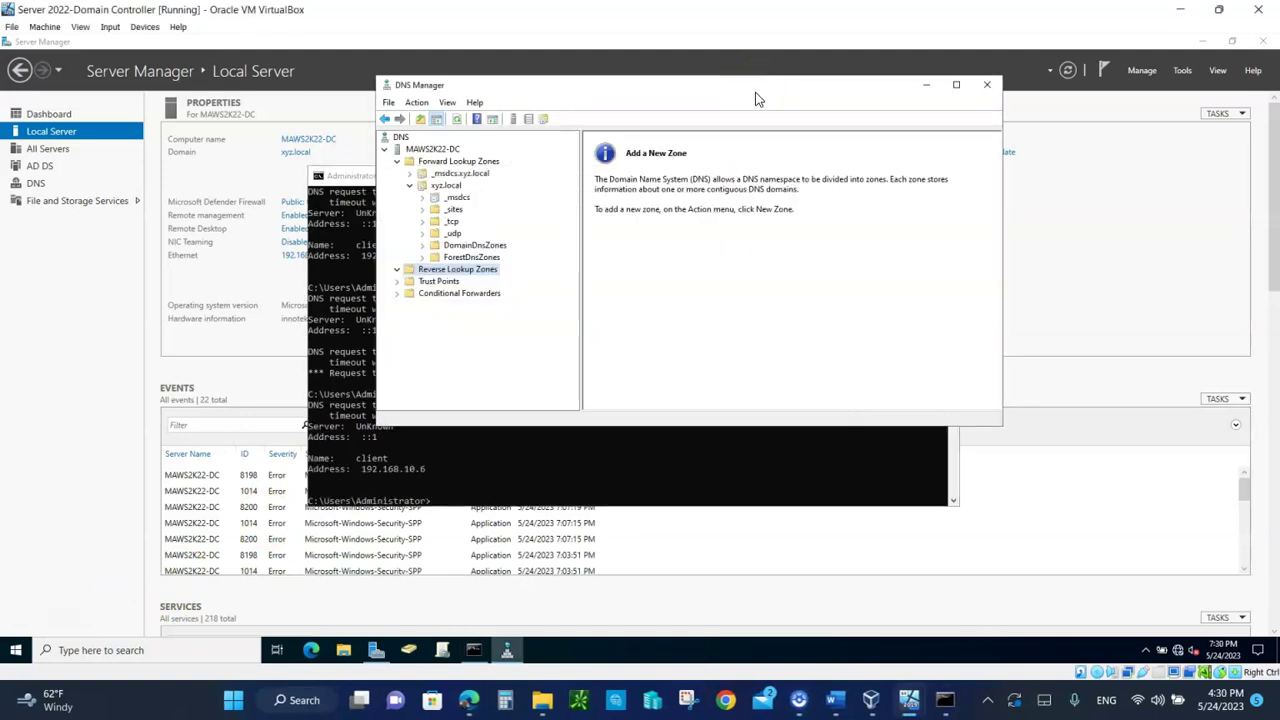
pyautogui.rightClick(431, 275)
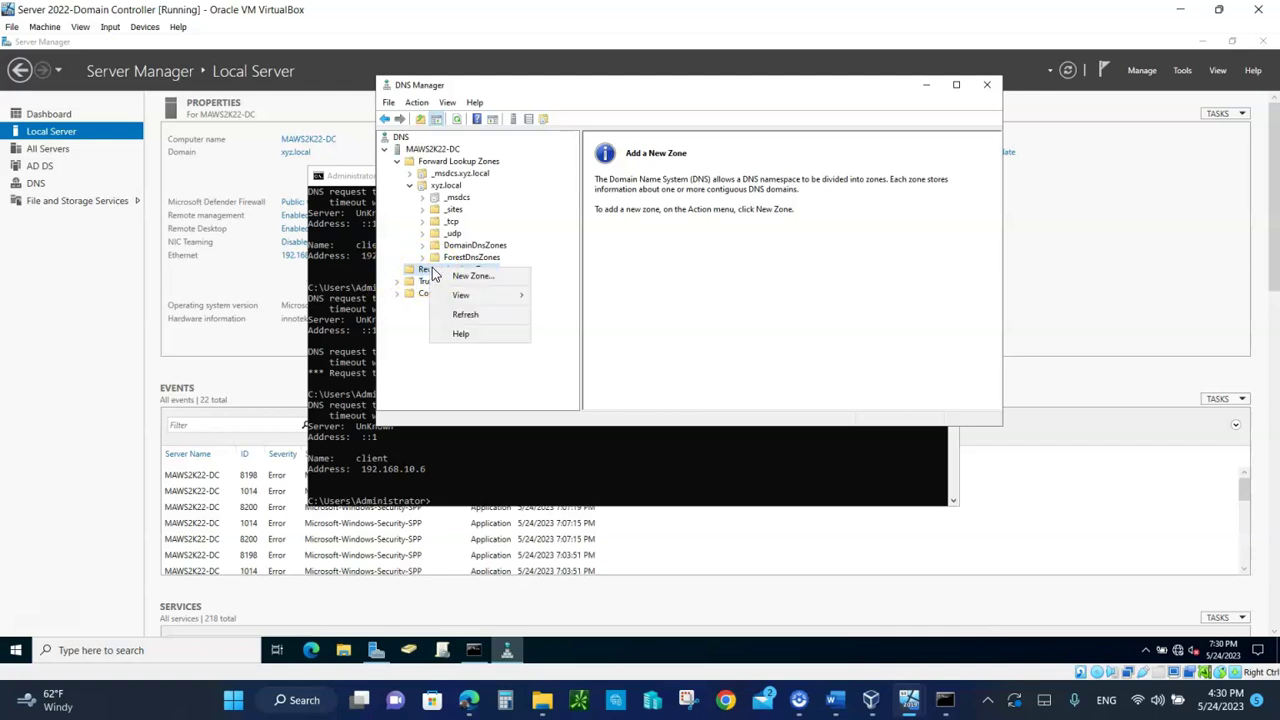
pyautogui.click(468, 276)
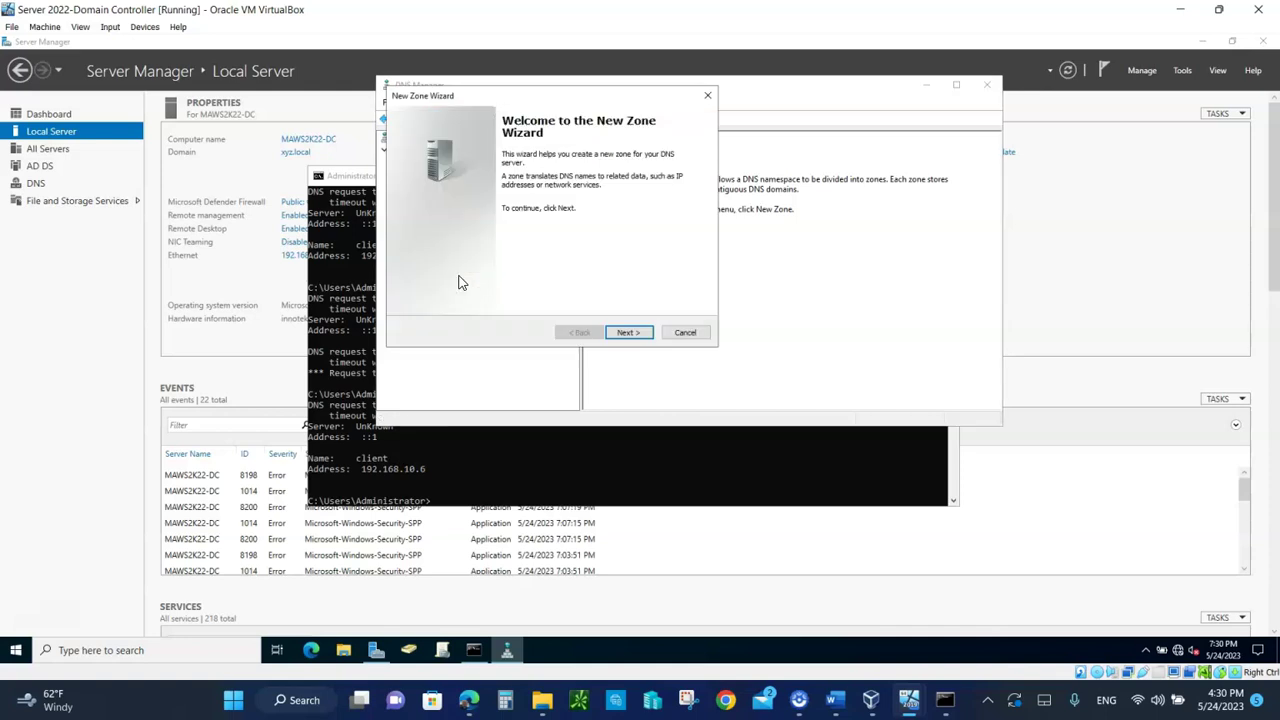
pyautogui.click(626, 333)
pyautogui.click(440, 186)
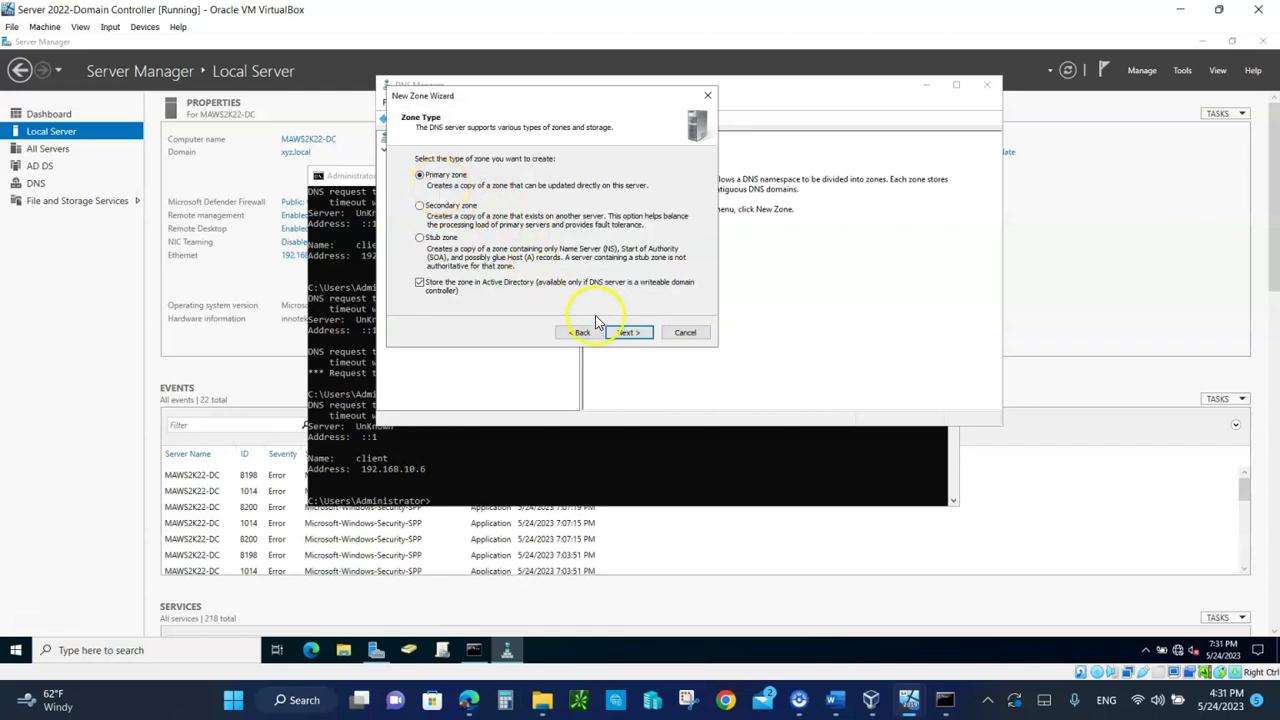
pyautogui.click(621, 333)
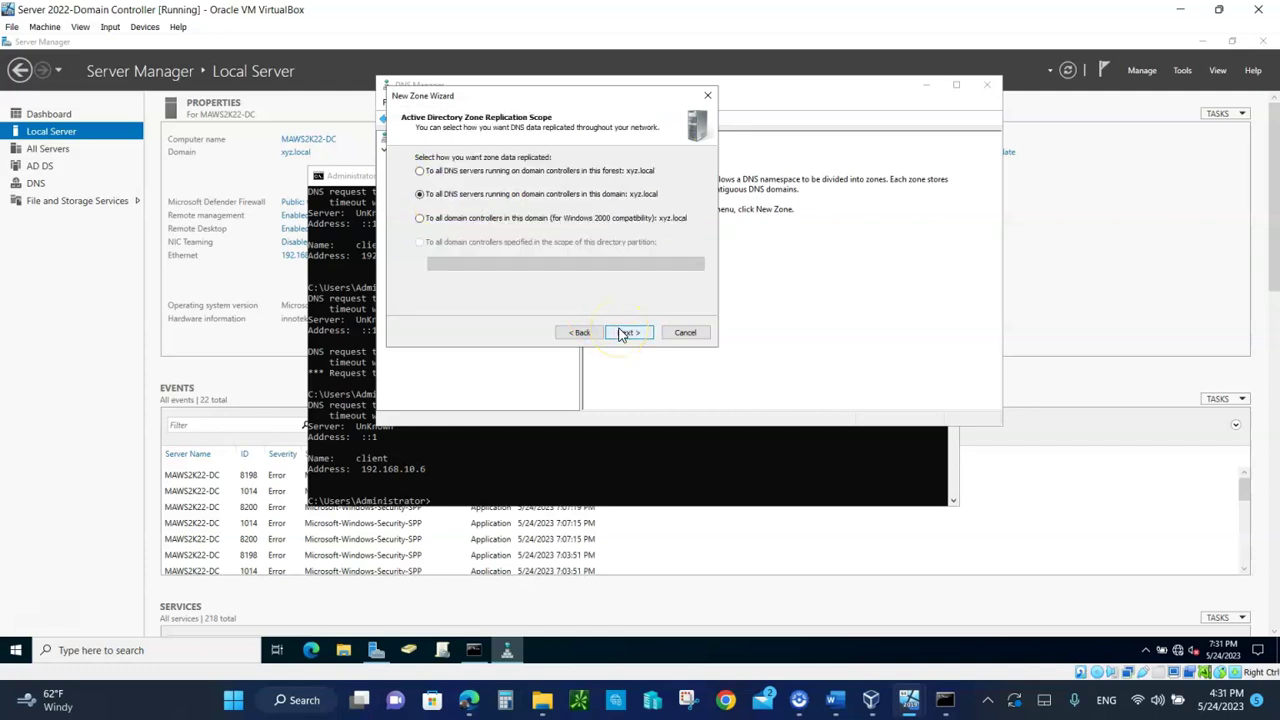
pyautogui.click(455, 200)
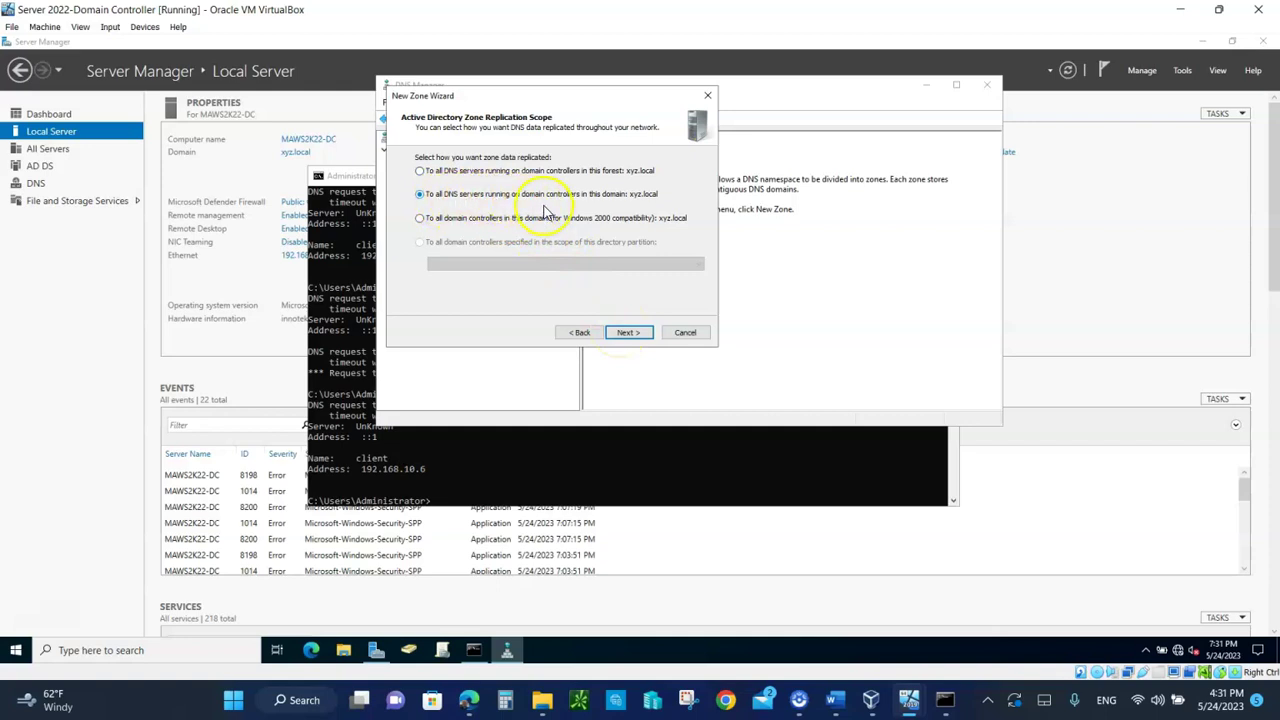
pyautogui.click(627, 334)
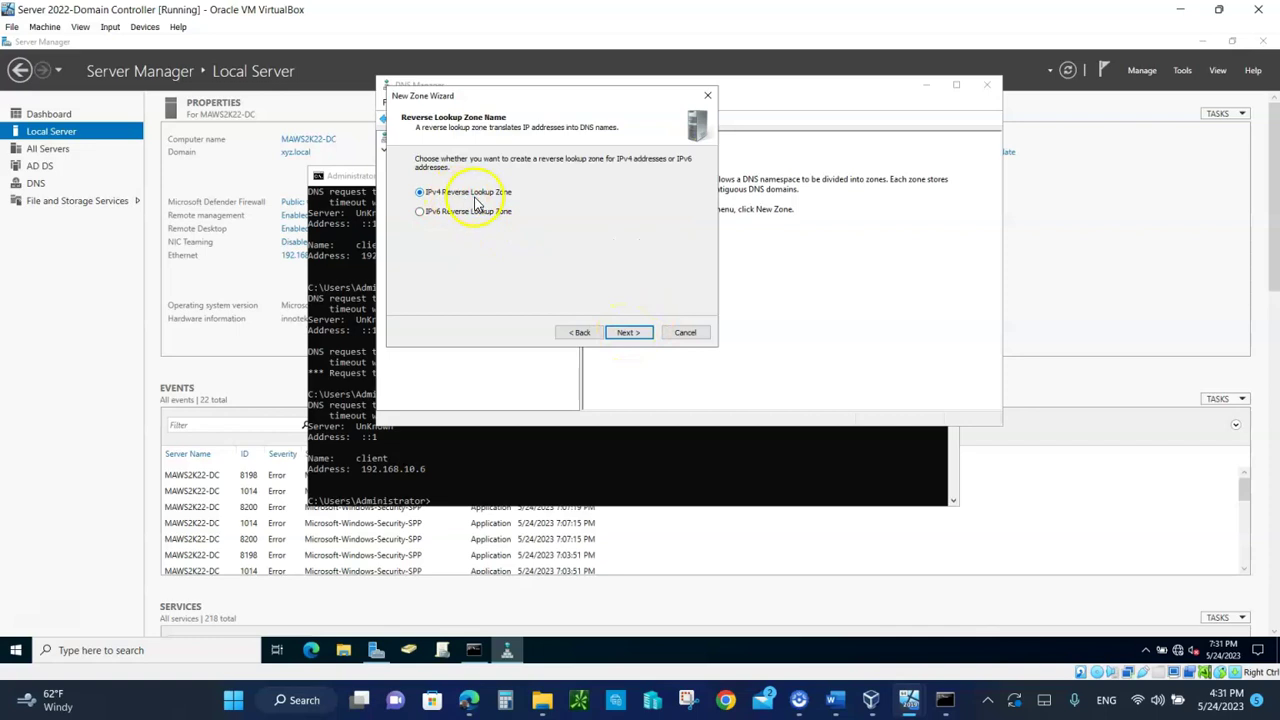
pyautogui.click(627, 333)
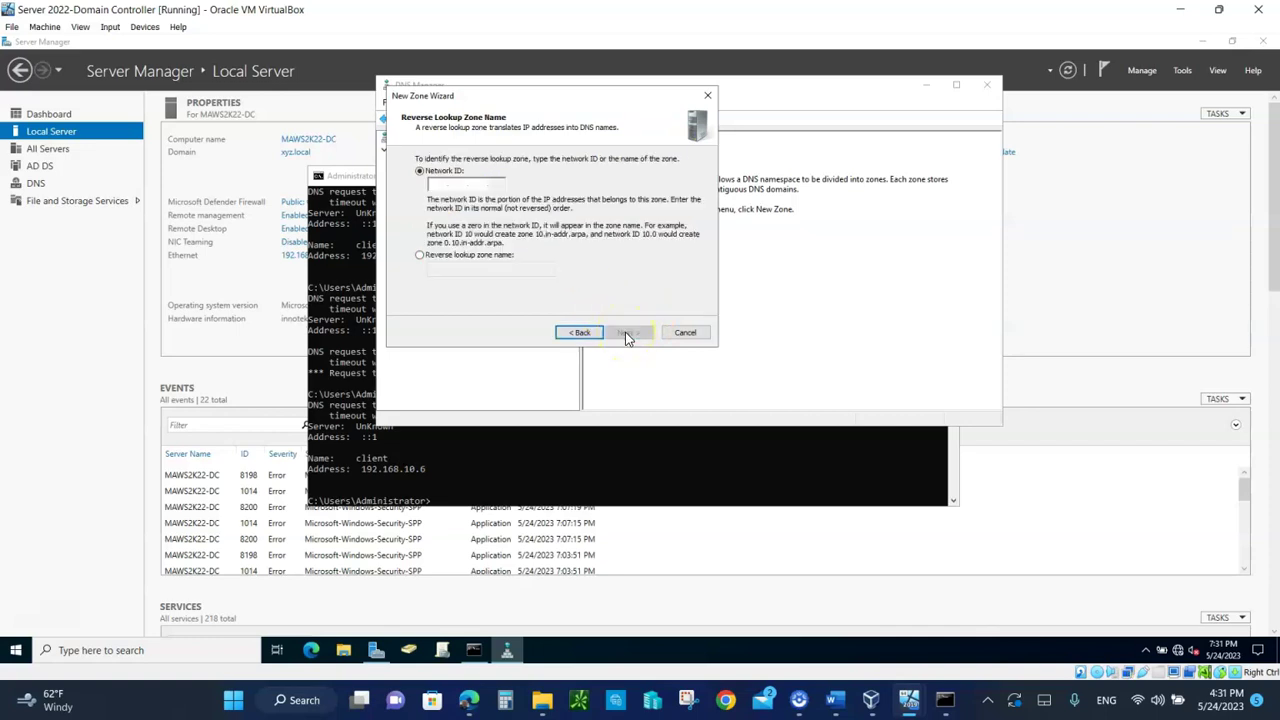
# Step: Set the reverse lookup zone's network ID to 192.168.10, allow only secure dynamic updates and create the zone
pyautogui.click(439, 185)
pyautogui.write('192.168.')
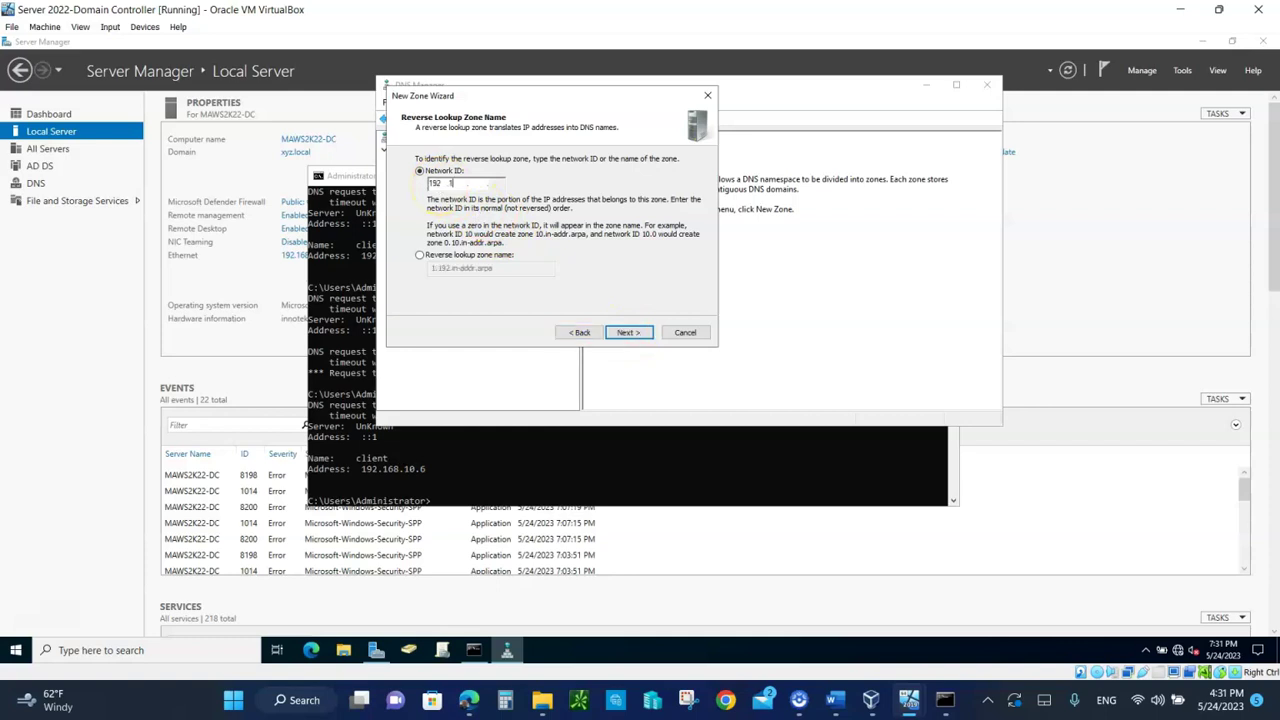
pyautogui.write('10')
pyautogui.click(626, 333)
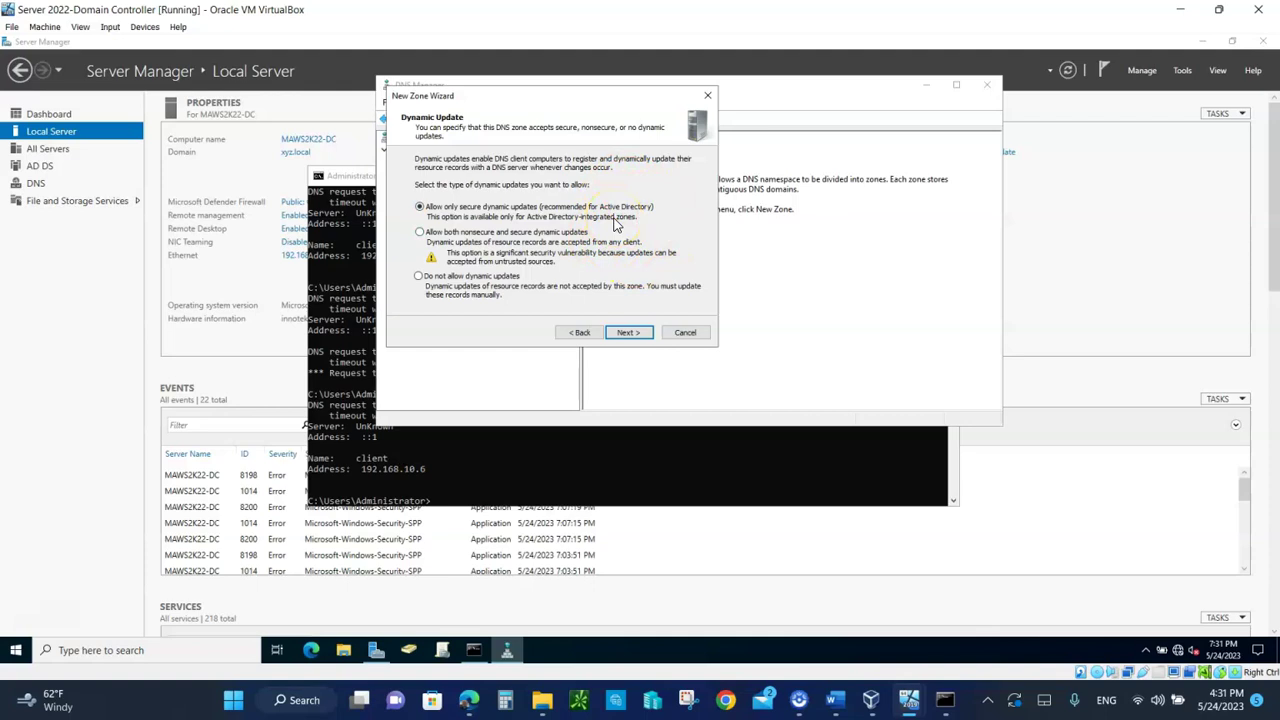
pyautogui.click(628, 332)
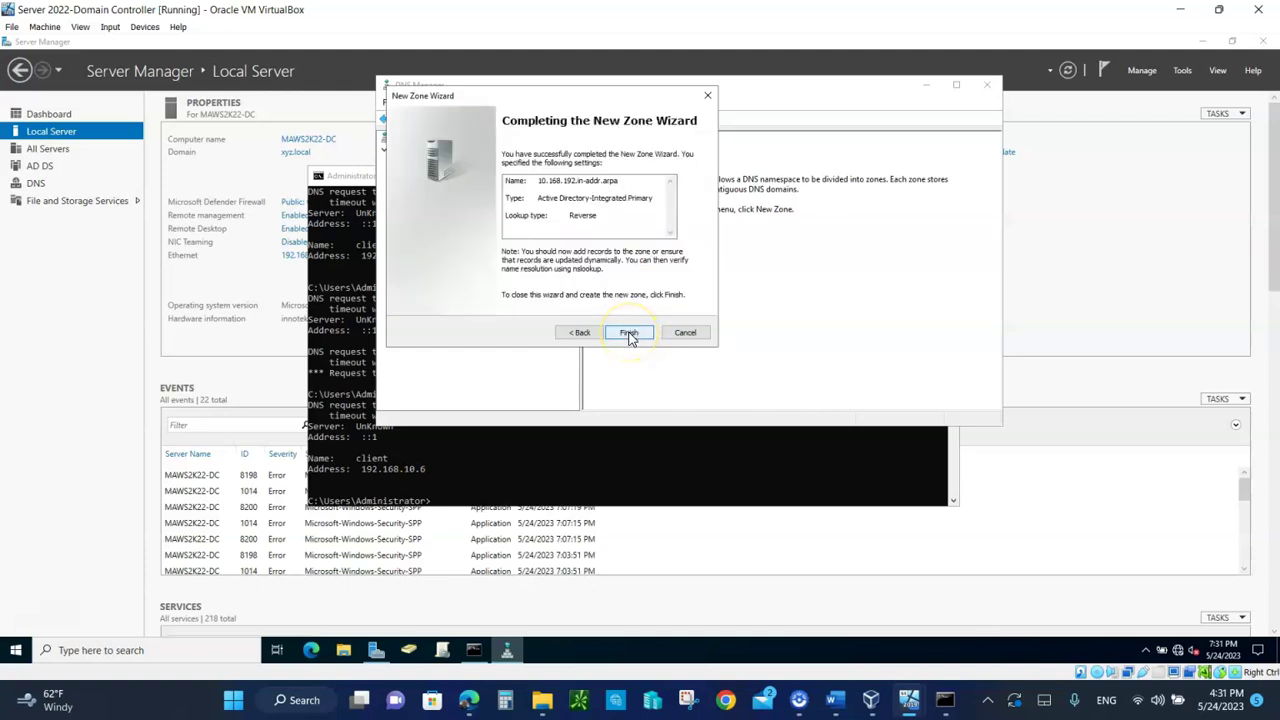
pyautogui.click(628, 333)
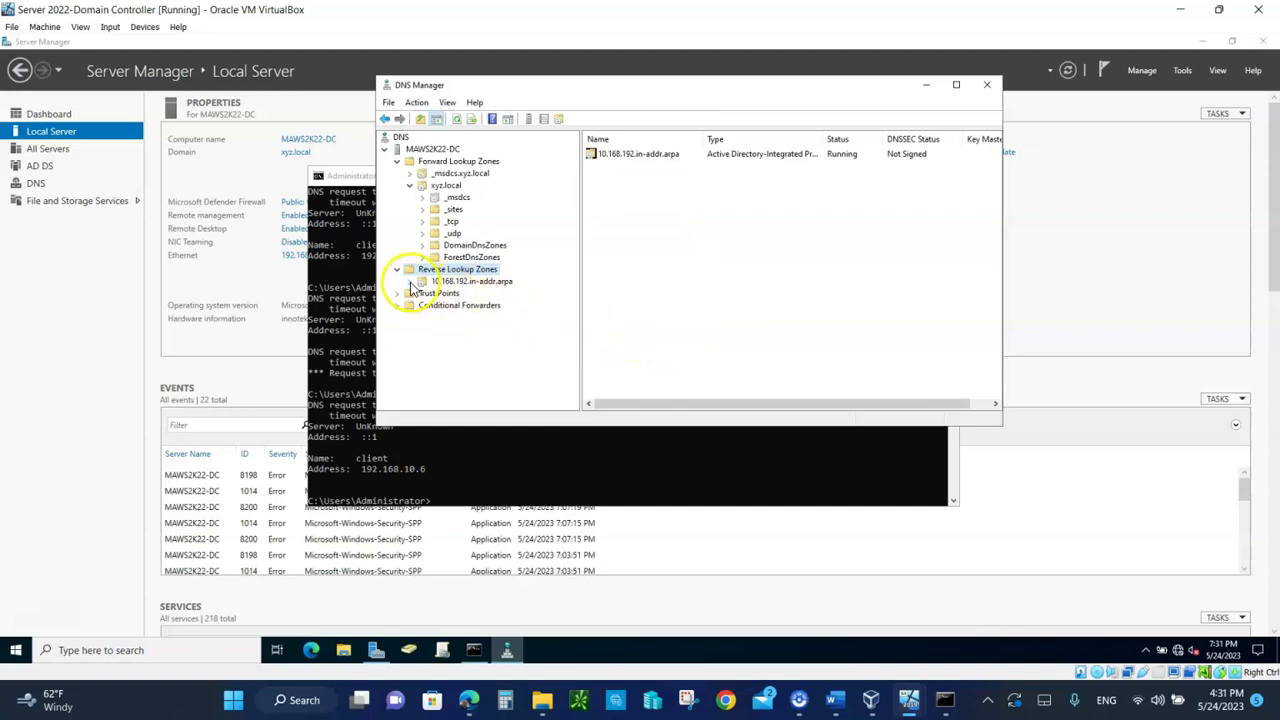
# Step: Add a pointer (PTR) record for 192.168.10.6 with host name client to the 10.168.192.in-addr.arpa reverse lookup zone
pyautogui.click(440, 282)
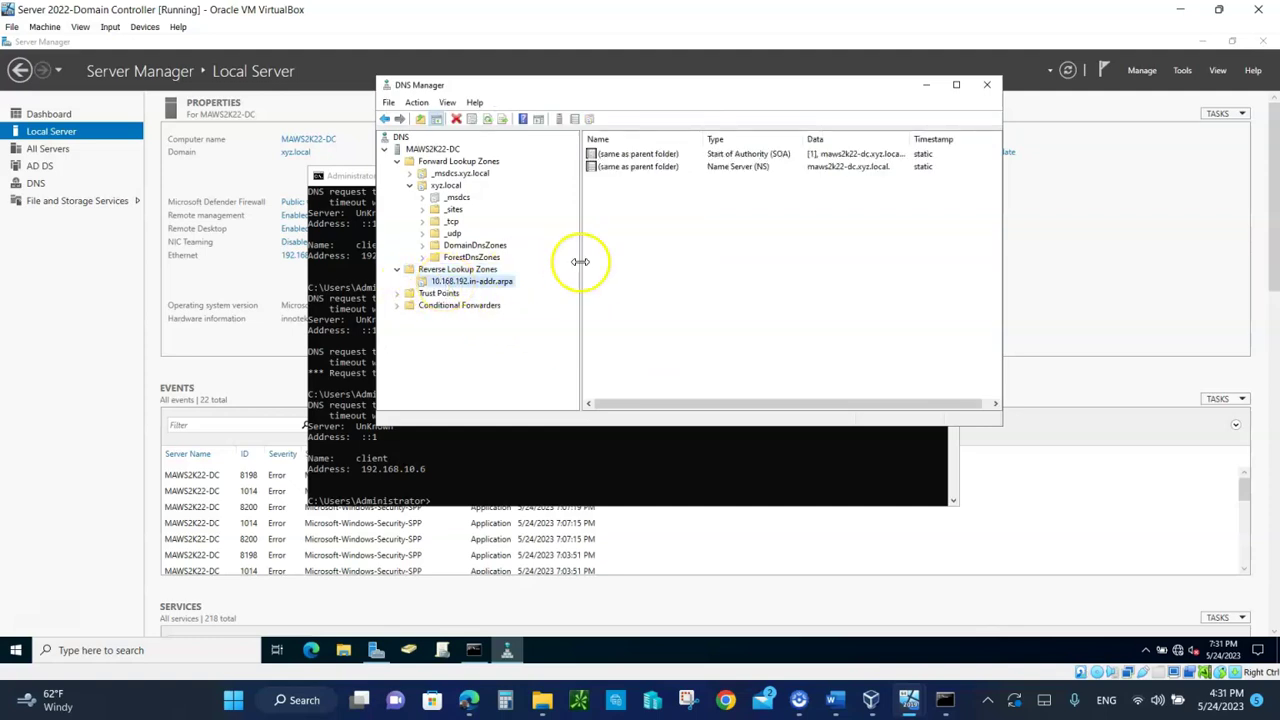
pyautogui.rightClick(636, 262)
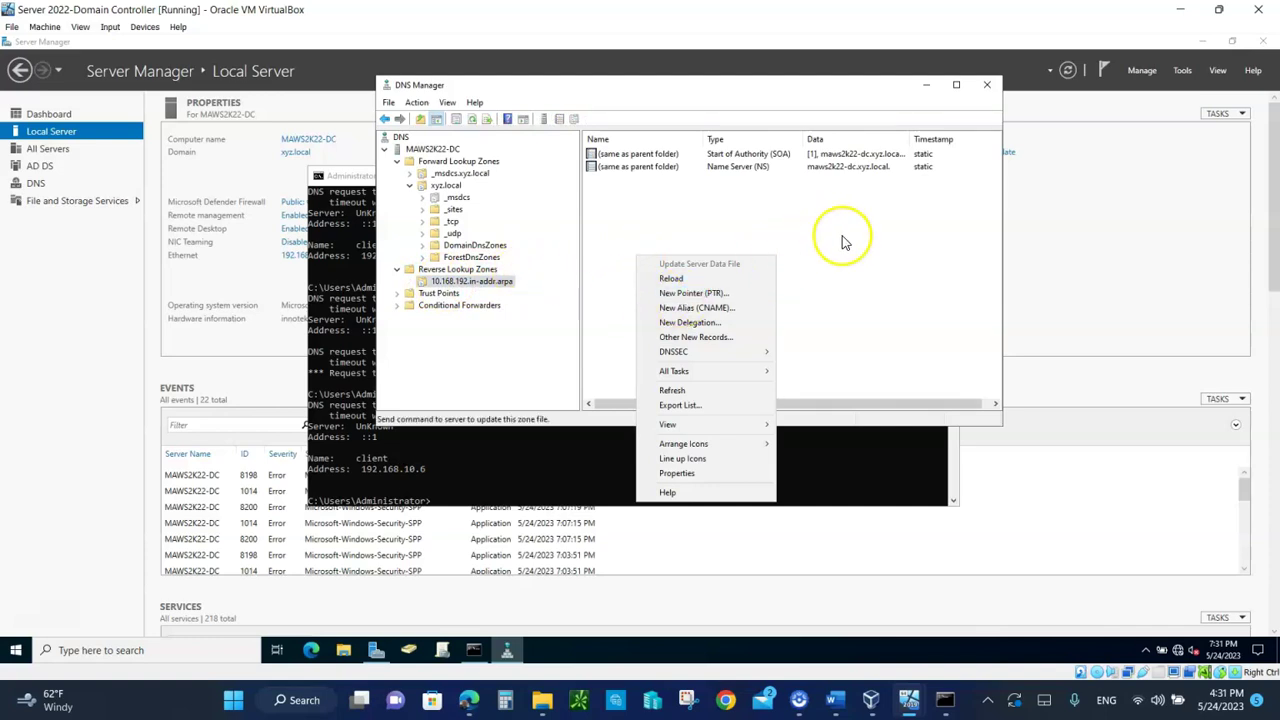
pyautogui.click(697, 294)
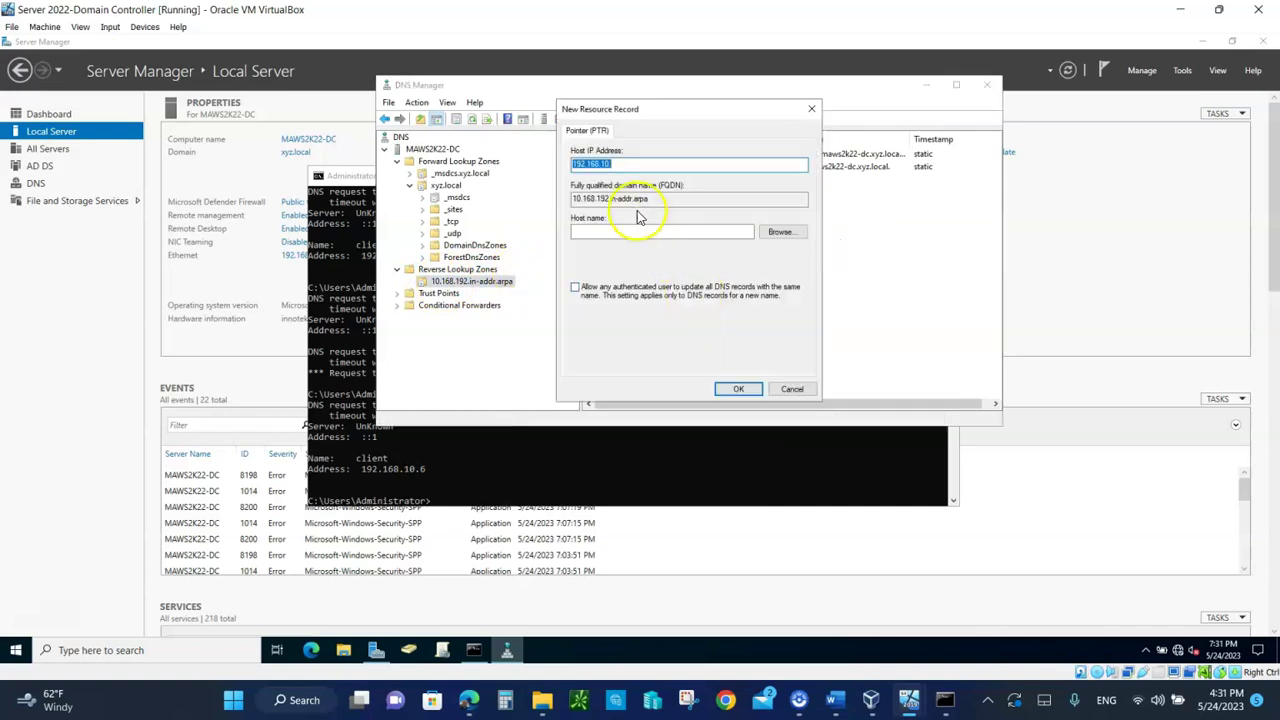
pyautogui.click(629, 164)
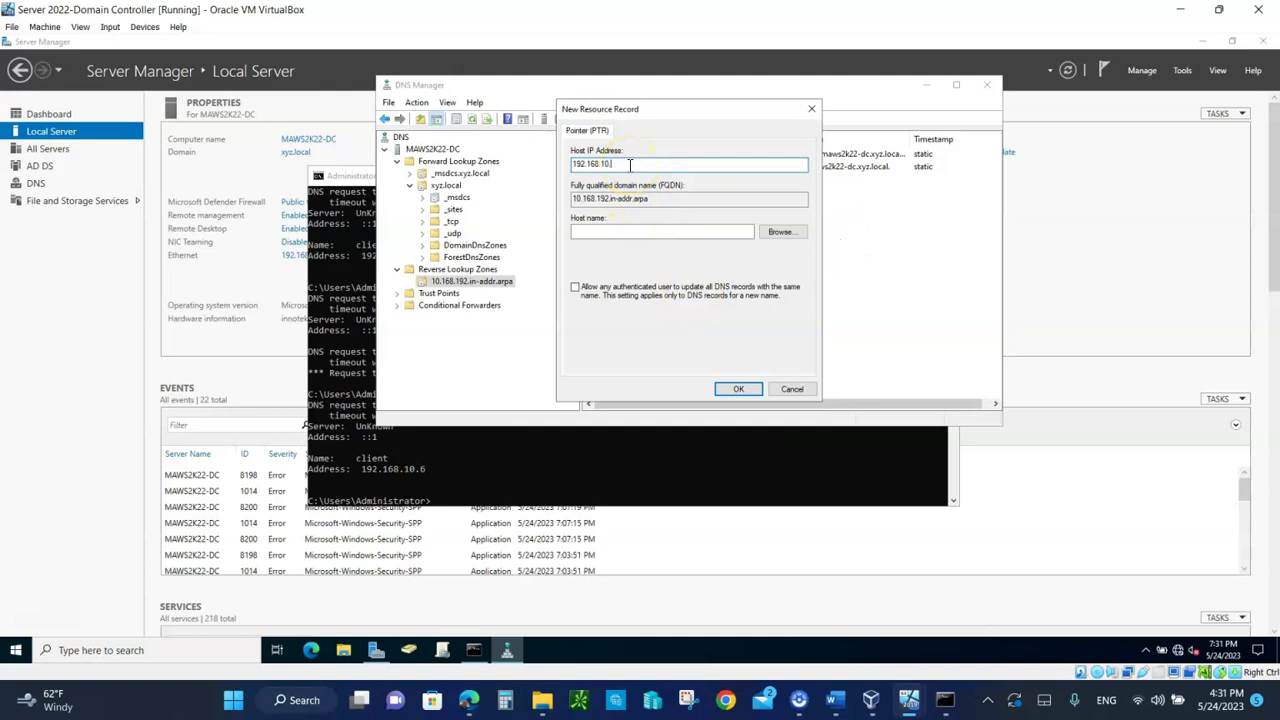
pyautogui.write('6')
pyautogui.click(592, 232)
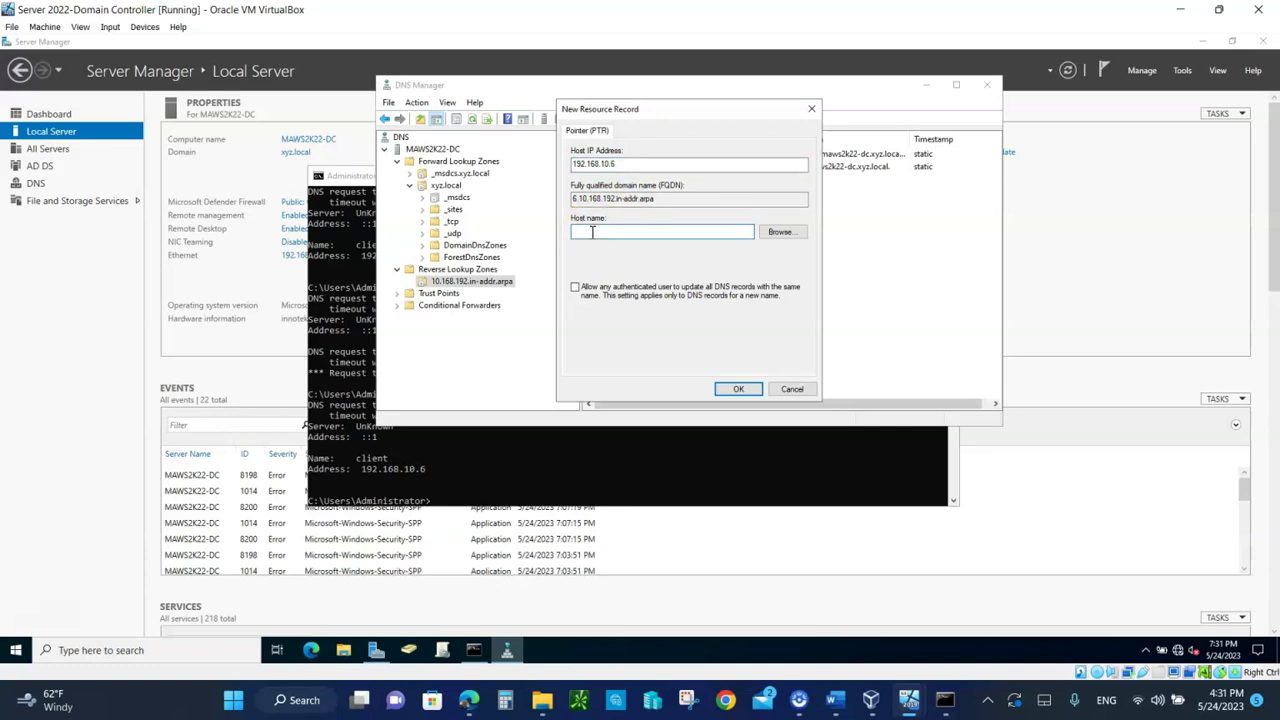
pyautogui.write('client')
pyautogui.click(736, 389)
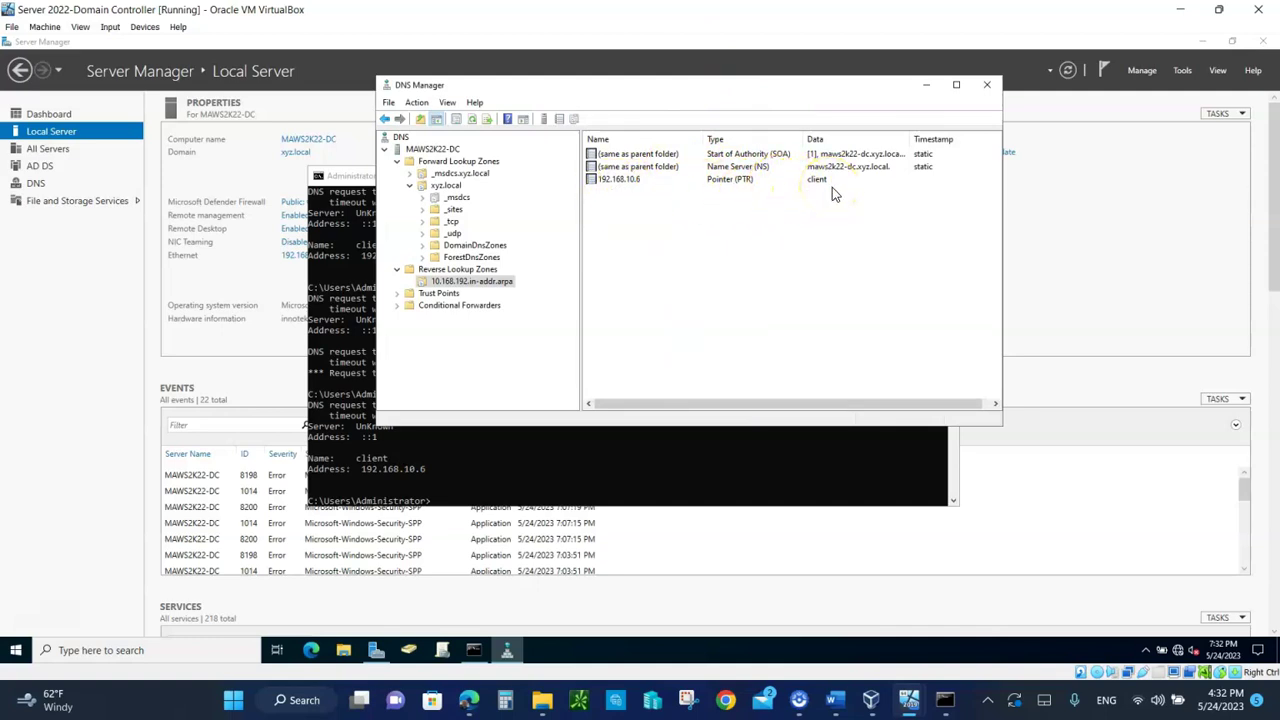
# Step: Test the new pointer record from the Command Prompt by running nslookup on 192.168.10.6
pyautogui.click(452, 497)
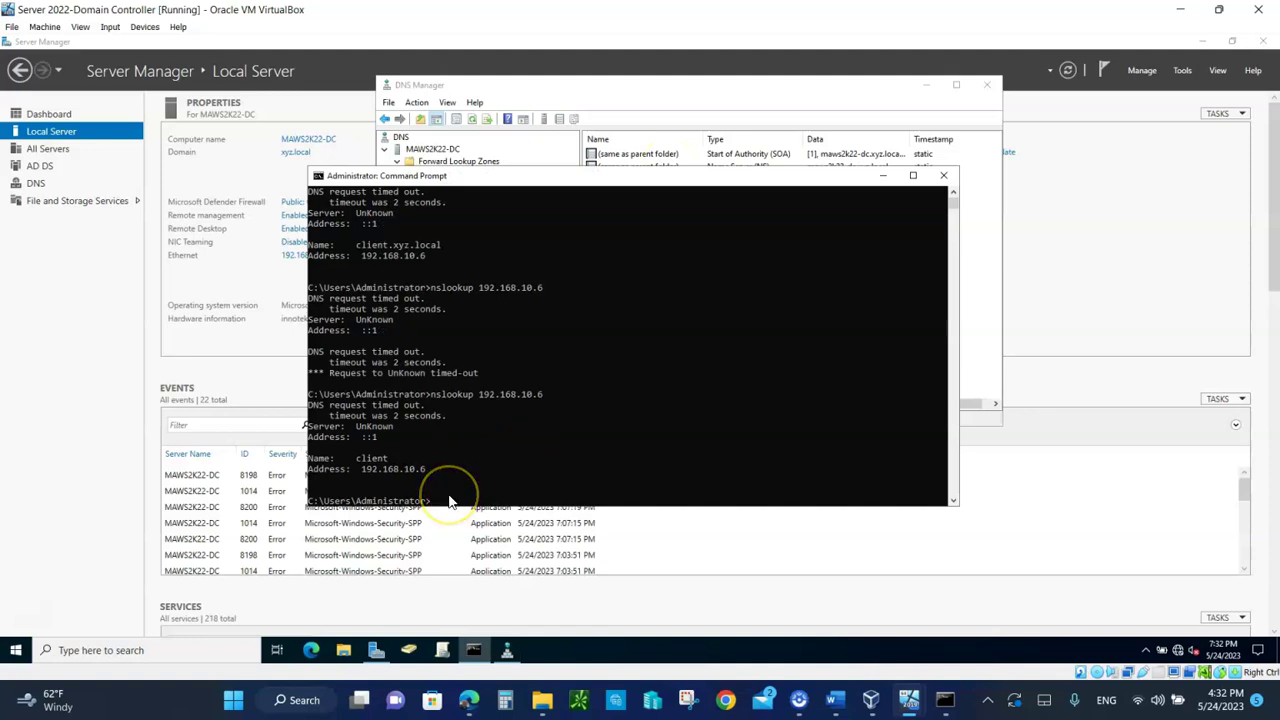
pyautogui.write('nslookup')
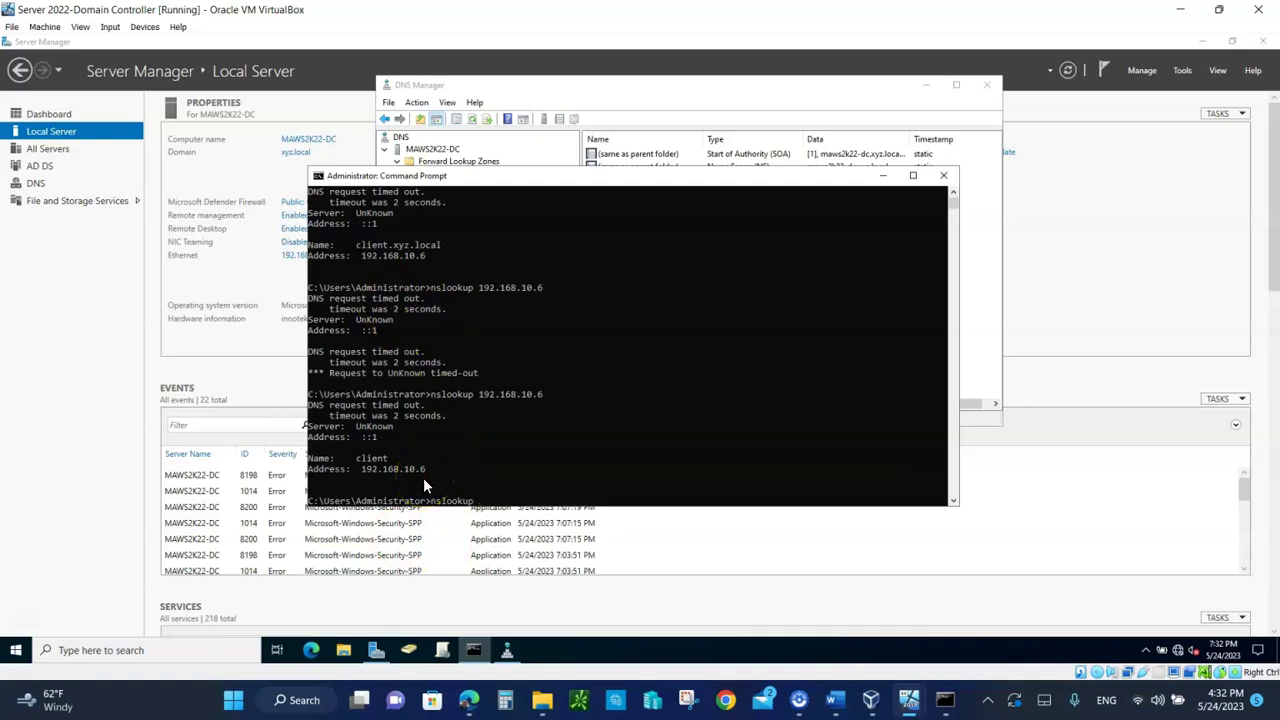
pyautogui.write(' 192.168.10.6')
pyautogui.press('Return')
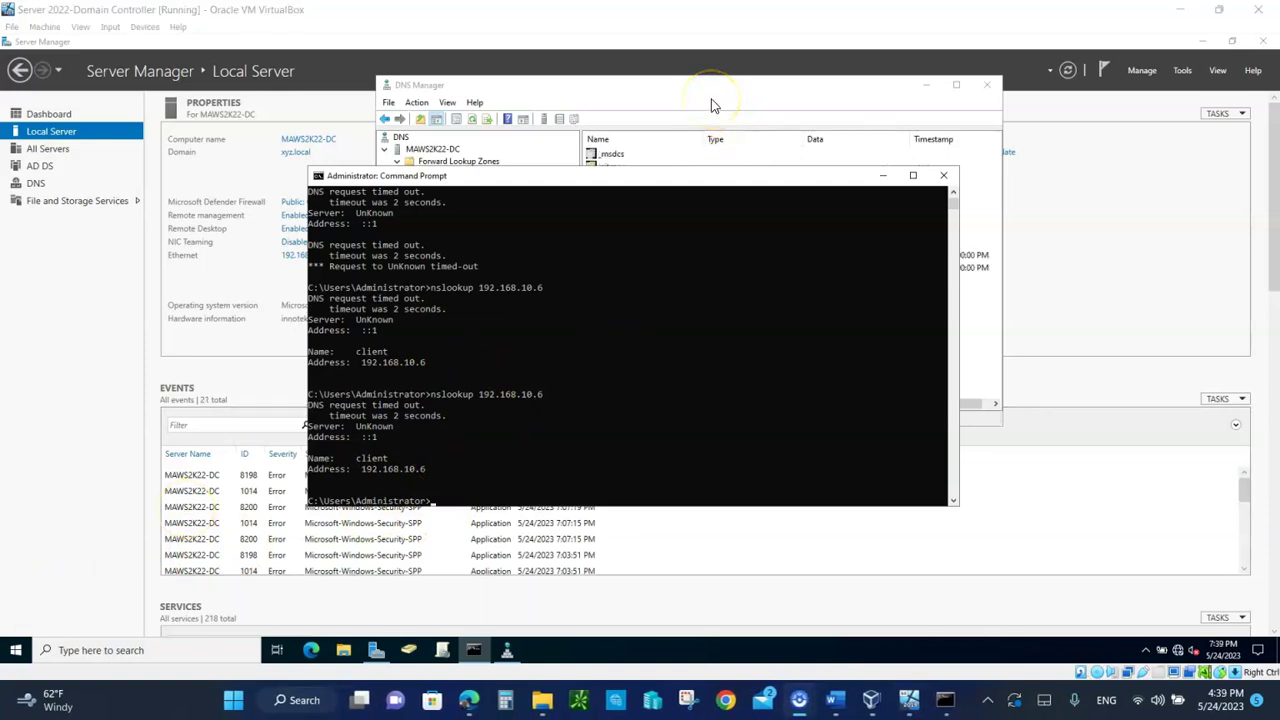
# Step: Add a host record named Client2 with IPv6 address 2001:8db:acad:1::2 to the xyz.local zone, with the option to create an associated pointer record
pyautogui.click(713, 105)
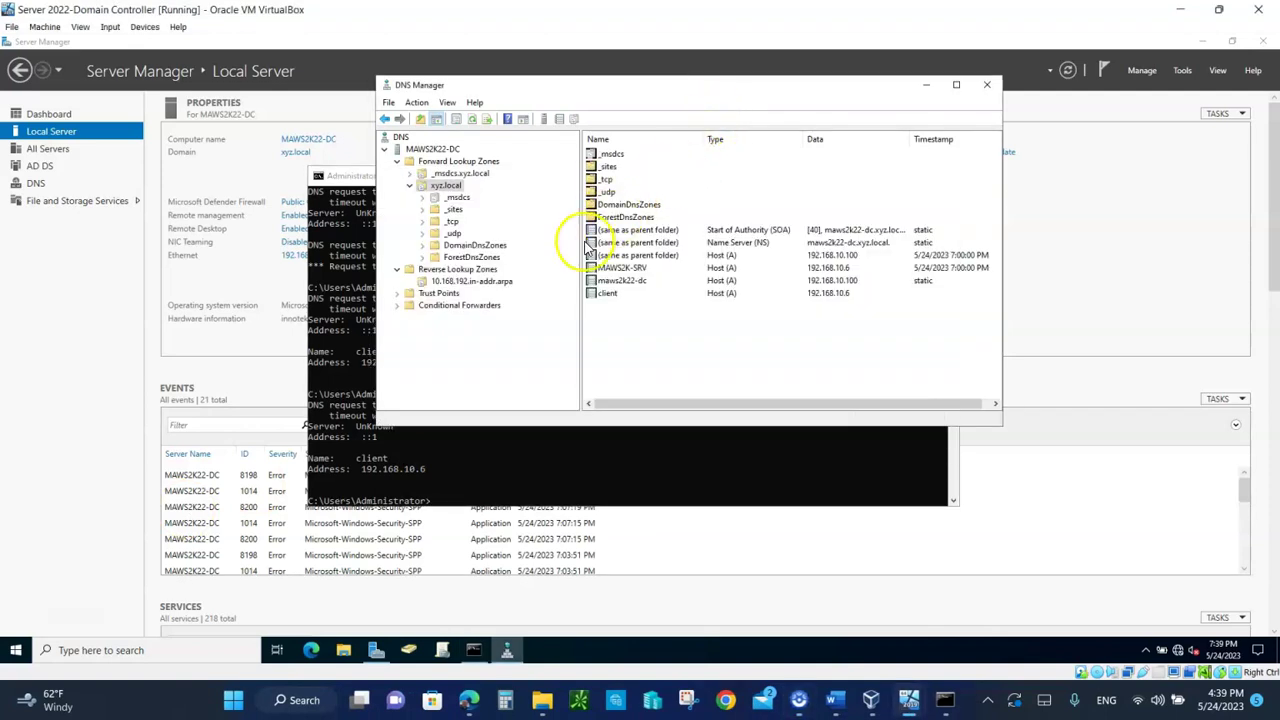
pyautogui.click(444, 190)
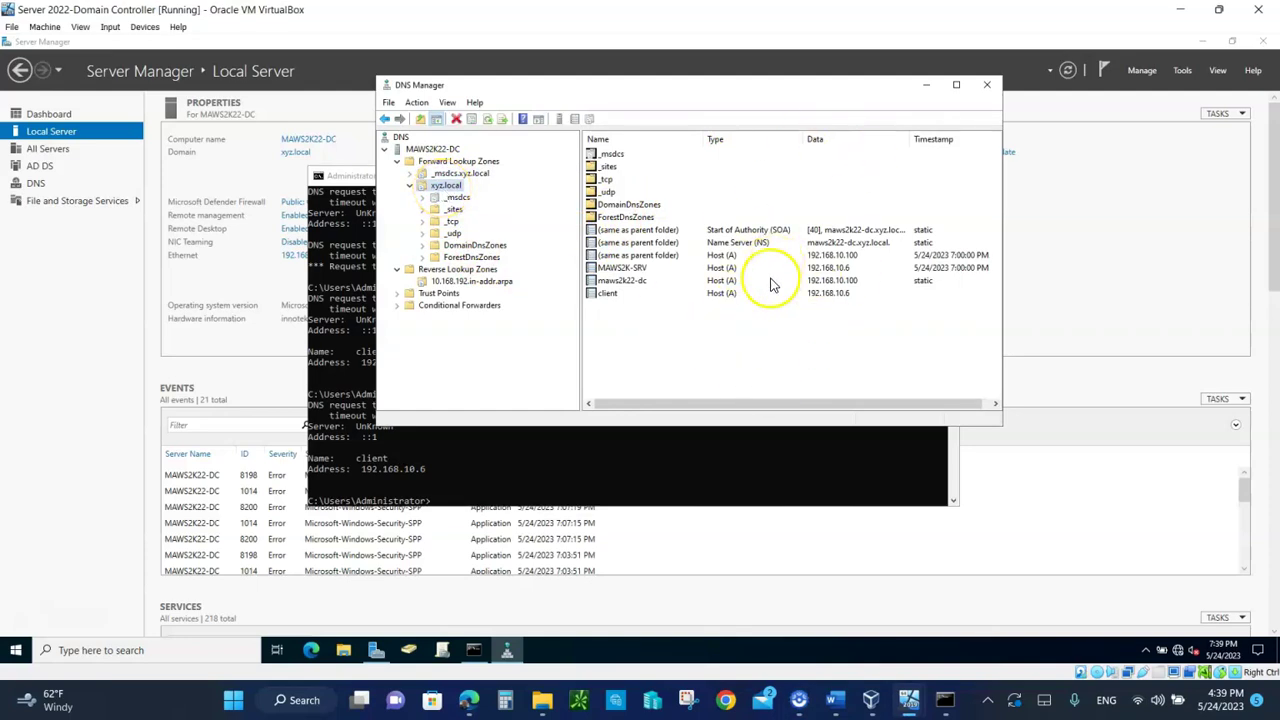
pyautogui.rightClick(702, 345)
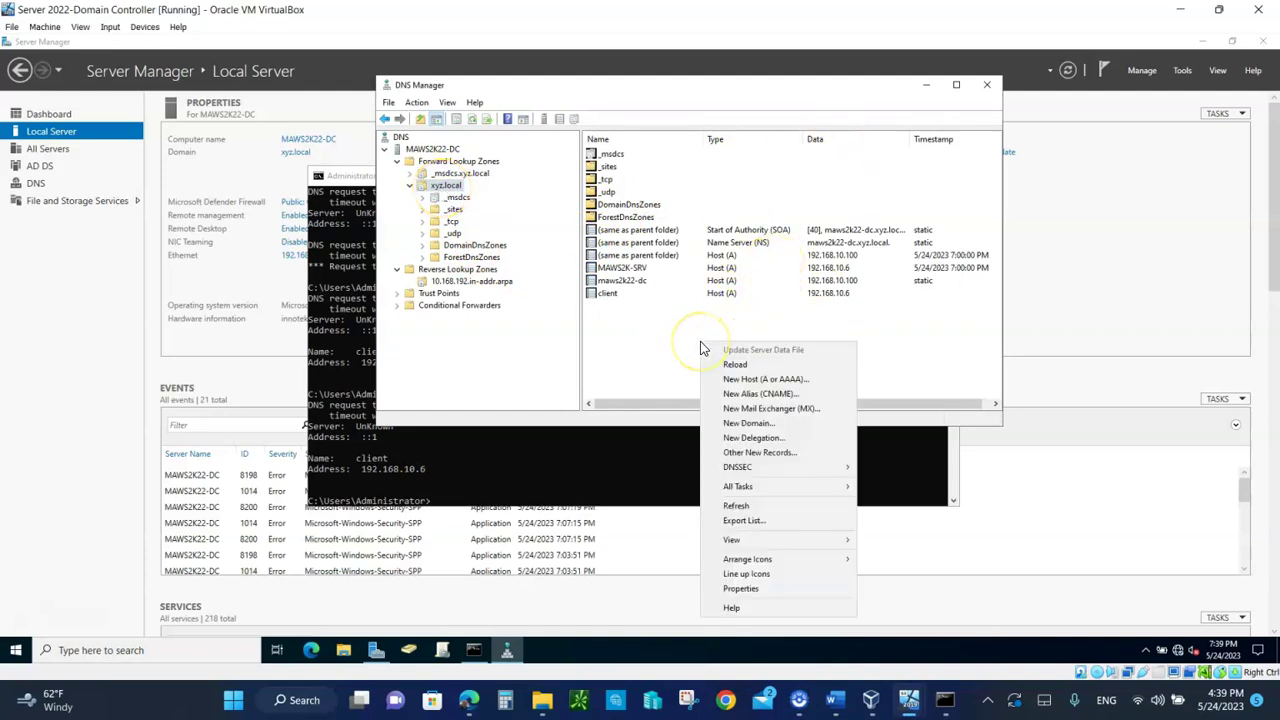
pyautogui.click(757, 382)
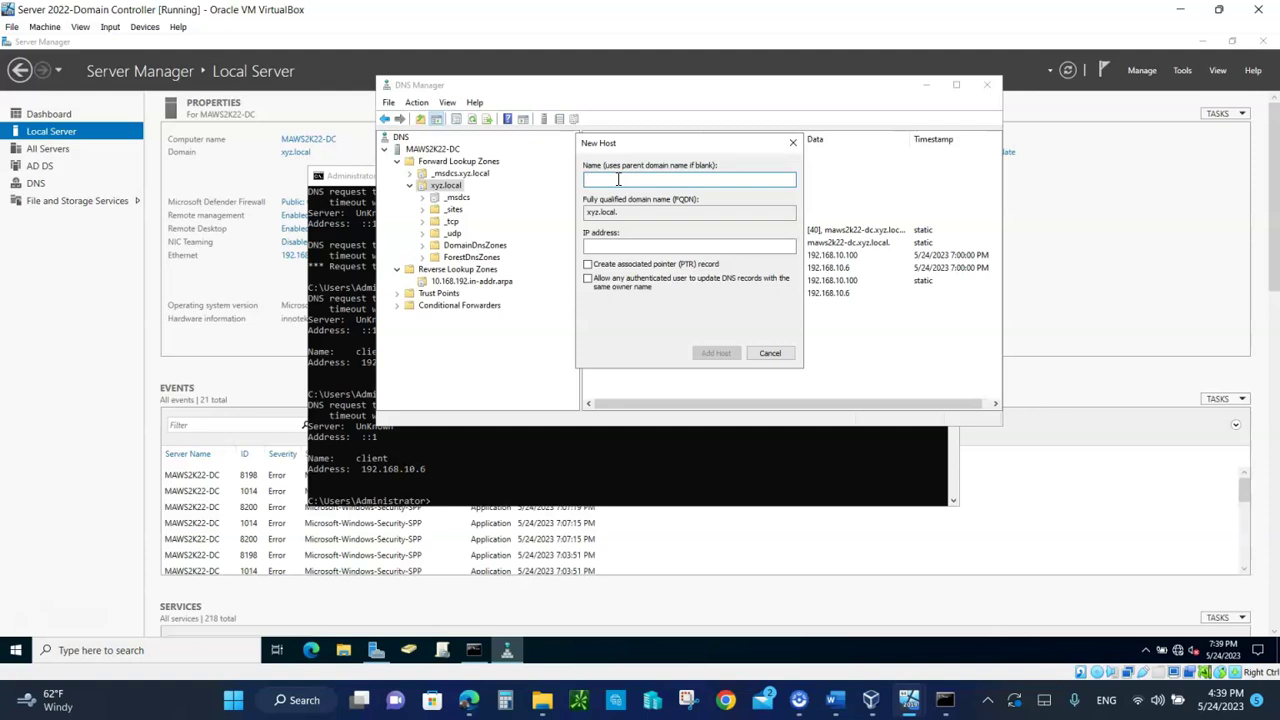
pyautogui.write('Client2')
pyautogui.click(608, 247)
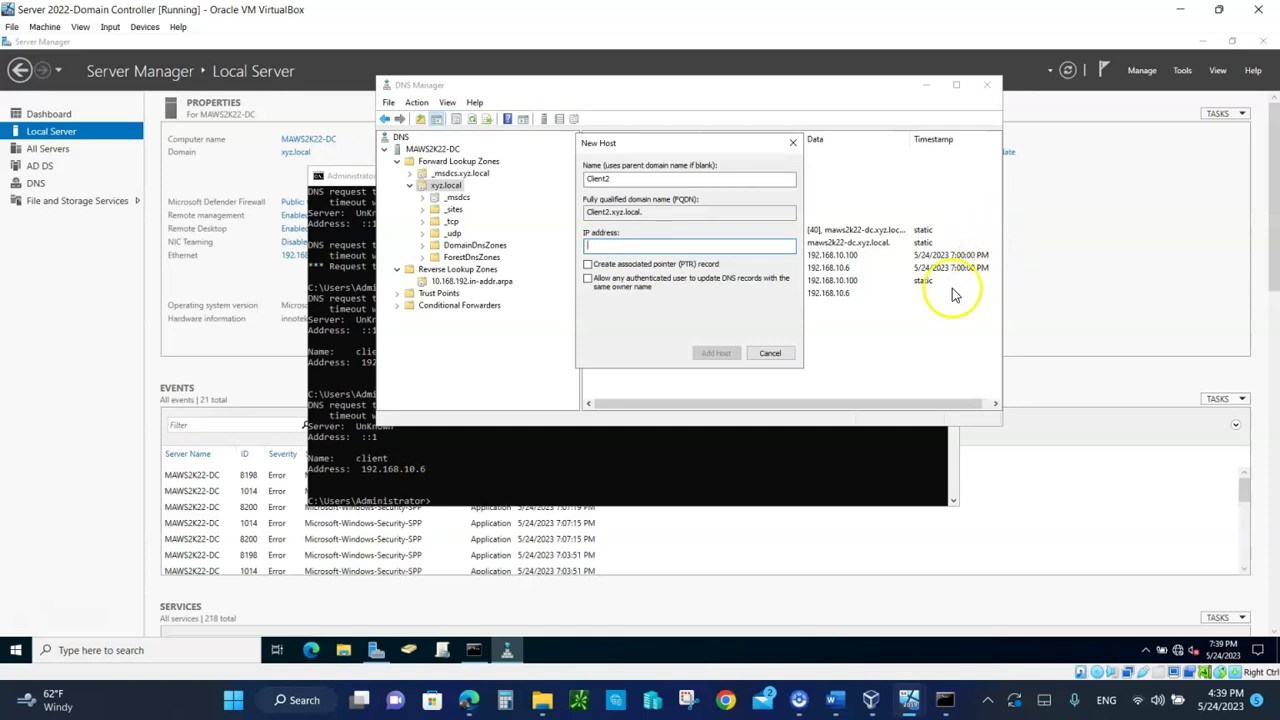
pyautogui.write('2001')
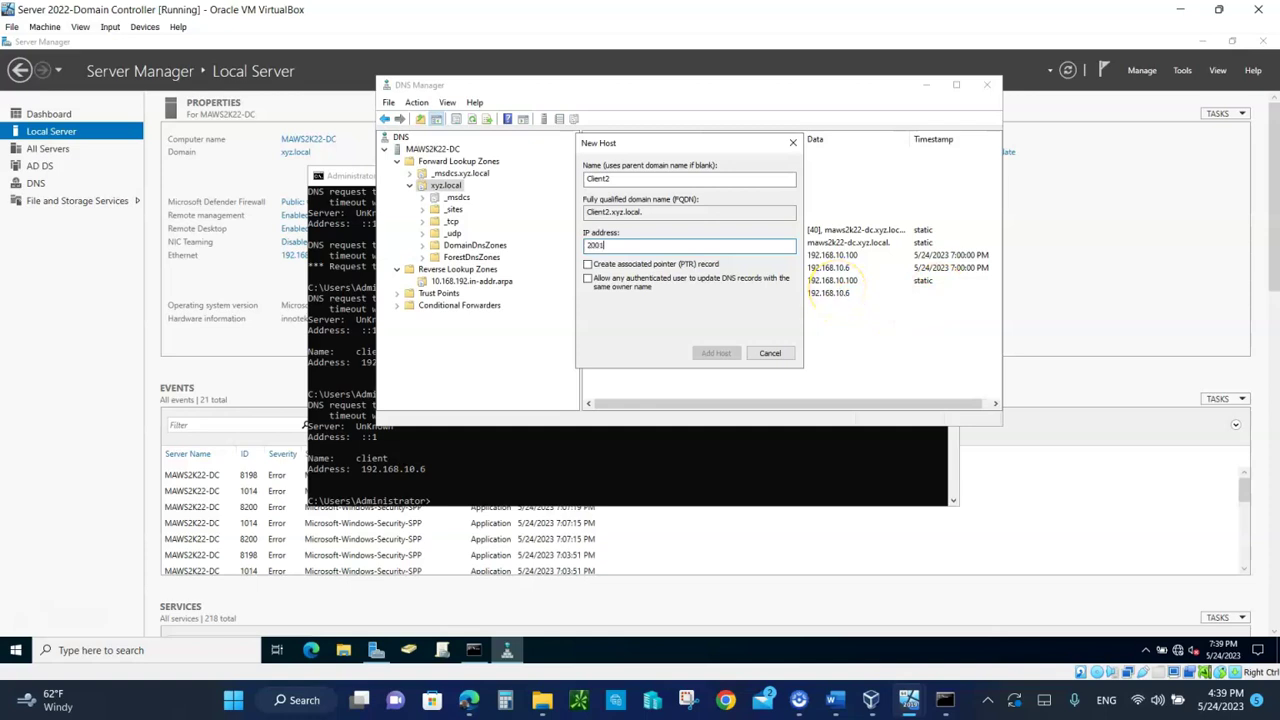
pyautogui.write(':8db:acad:1::2')
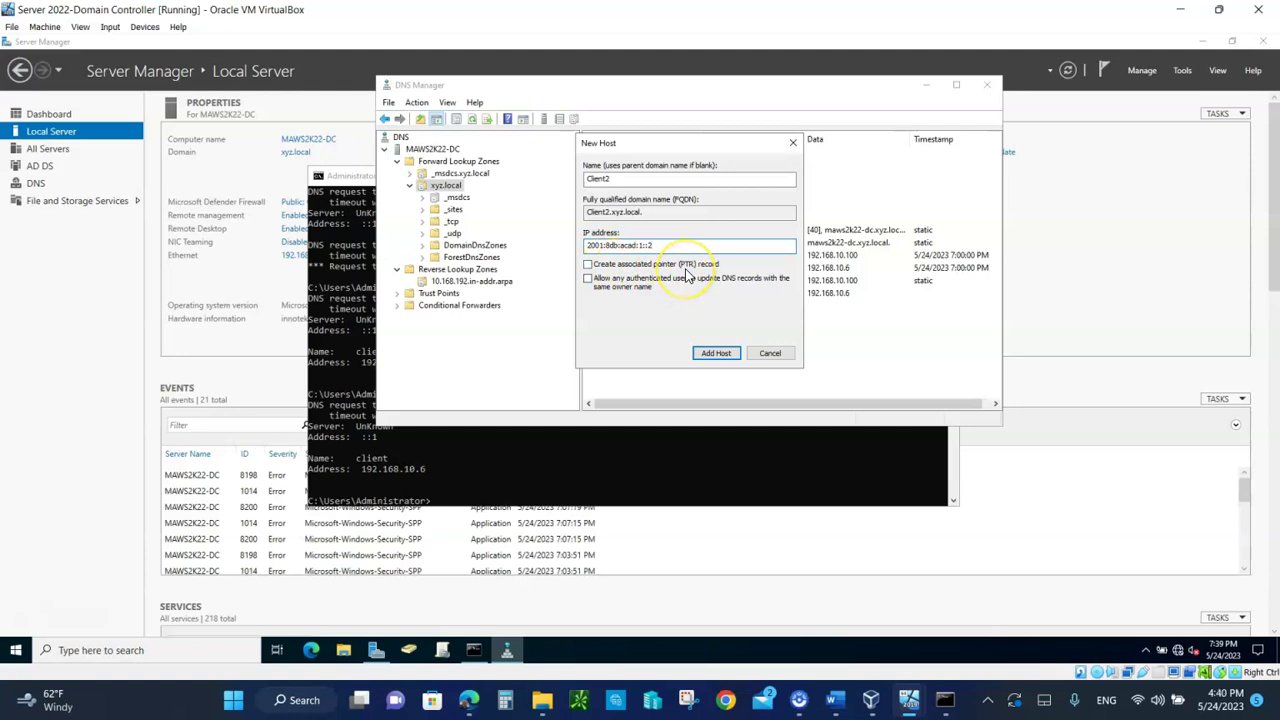
pyautogui.click(589, 265)
pyautogui.click(712, 353)
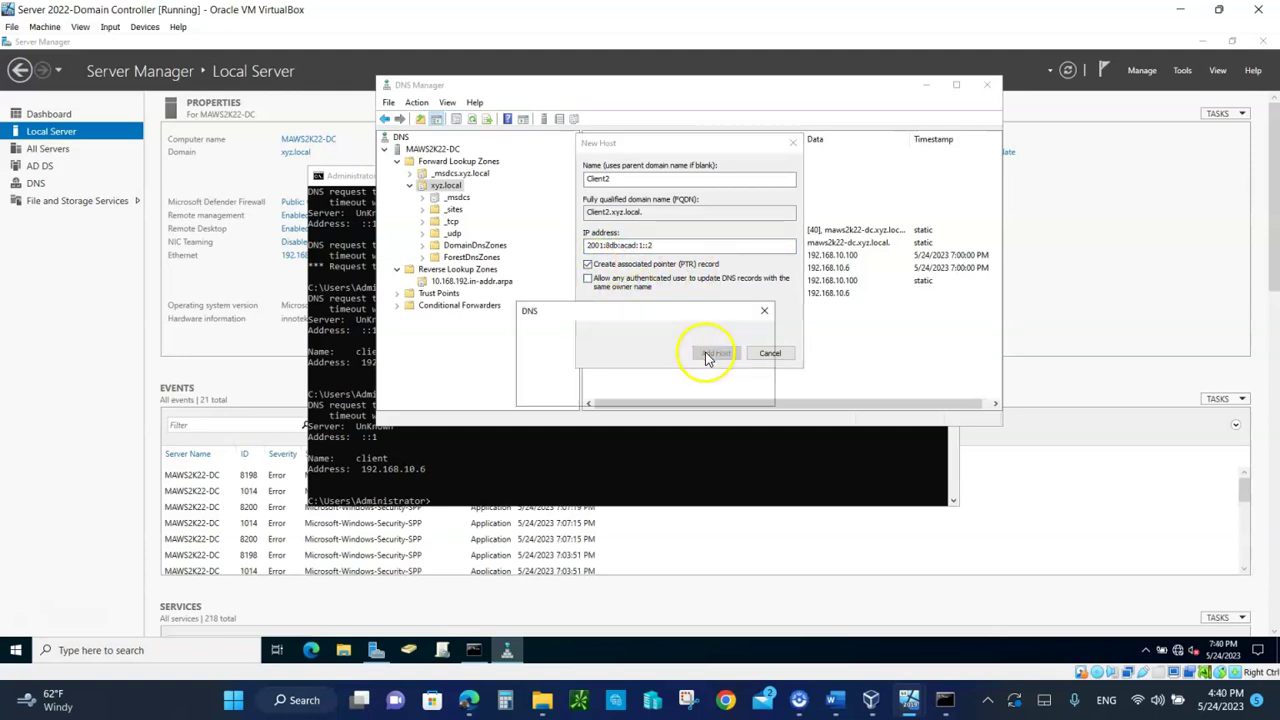
# Step: Acknowledge the addition of the Client2 host record and finish adding hosts to the xyz.local zone
pyautogui.click(737, 392)
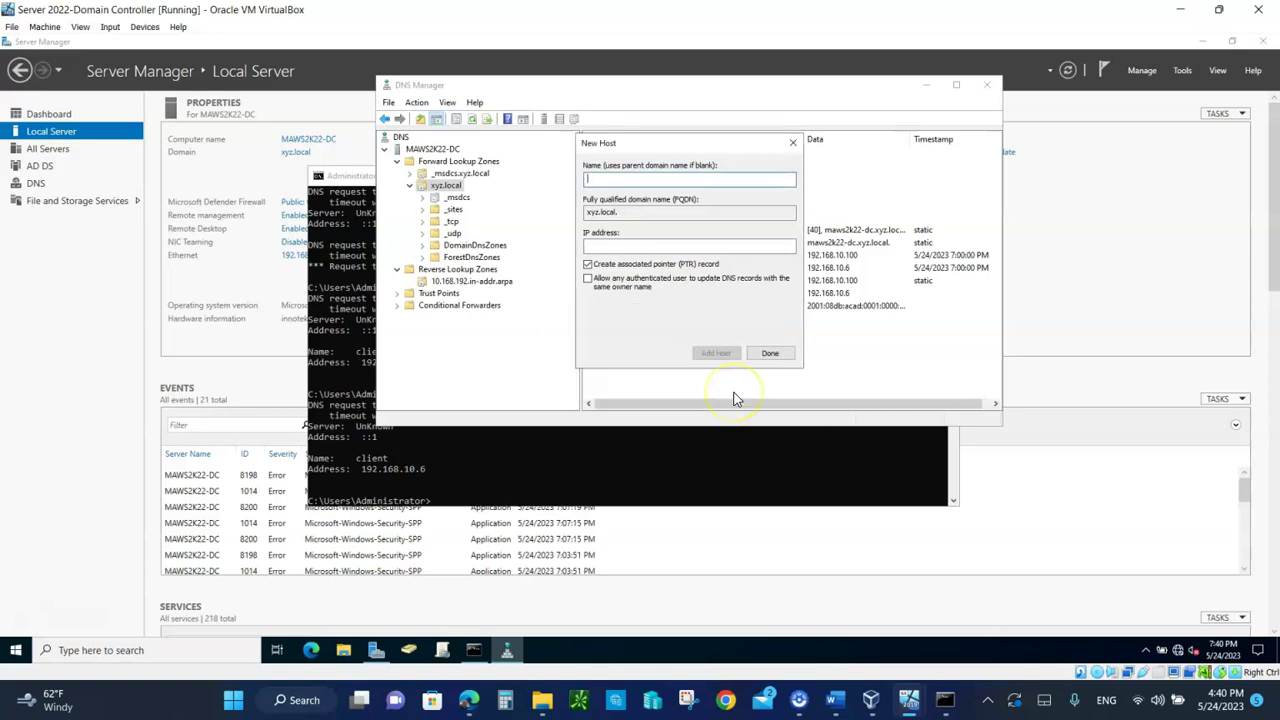
pyautogui.click(767, 355)
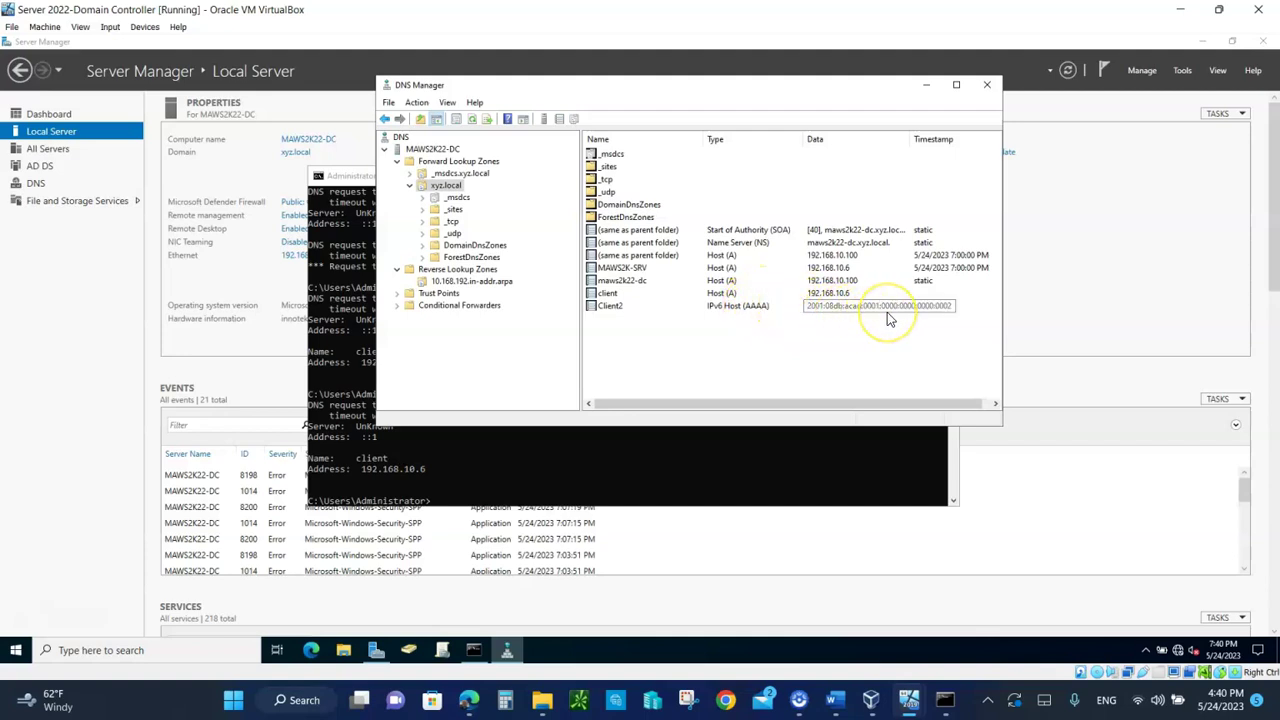
# Step: Reload the 10.168.192.in-addr.arpa reverse lookup zone to check its pointer records
pyautogui.click(460, 284)
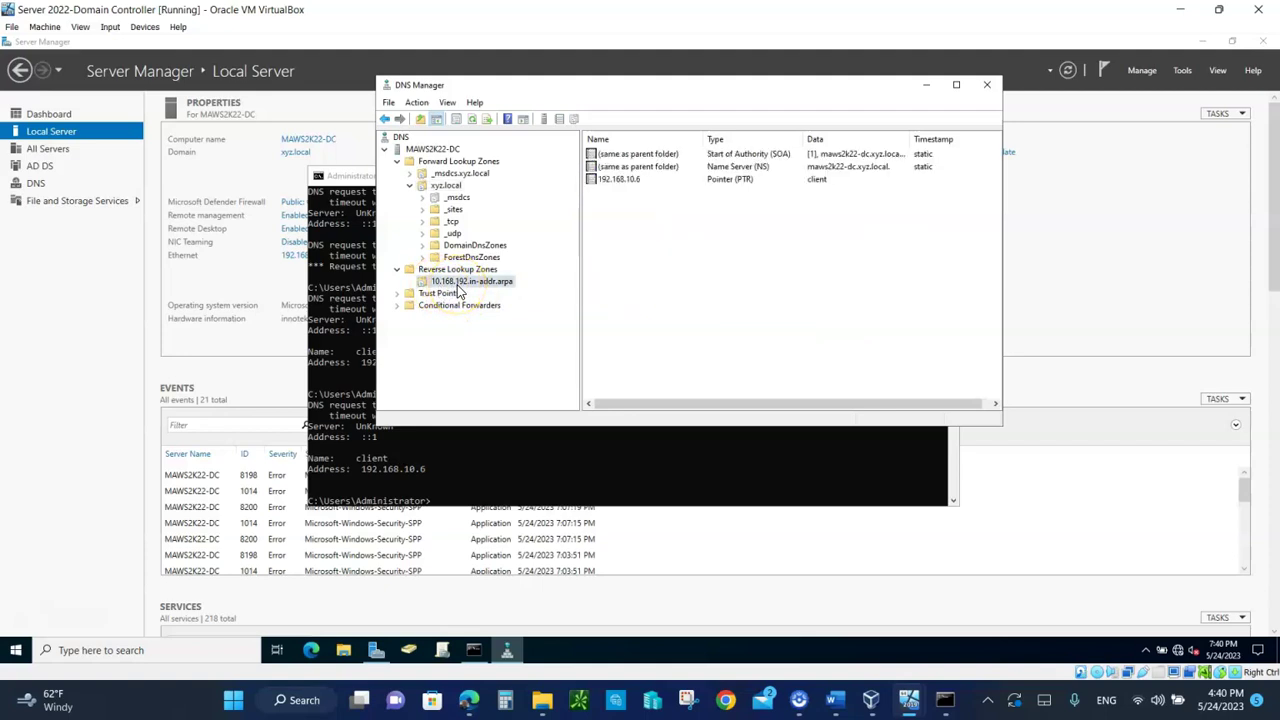
pyautogui.rightClick(699, 265)
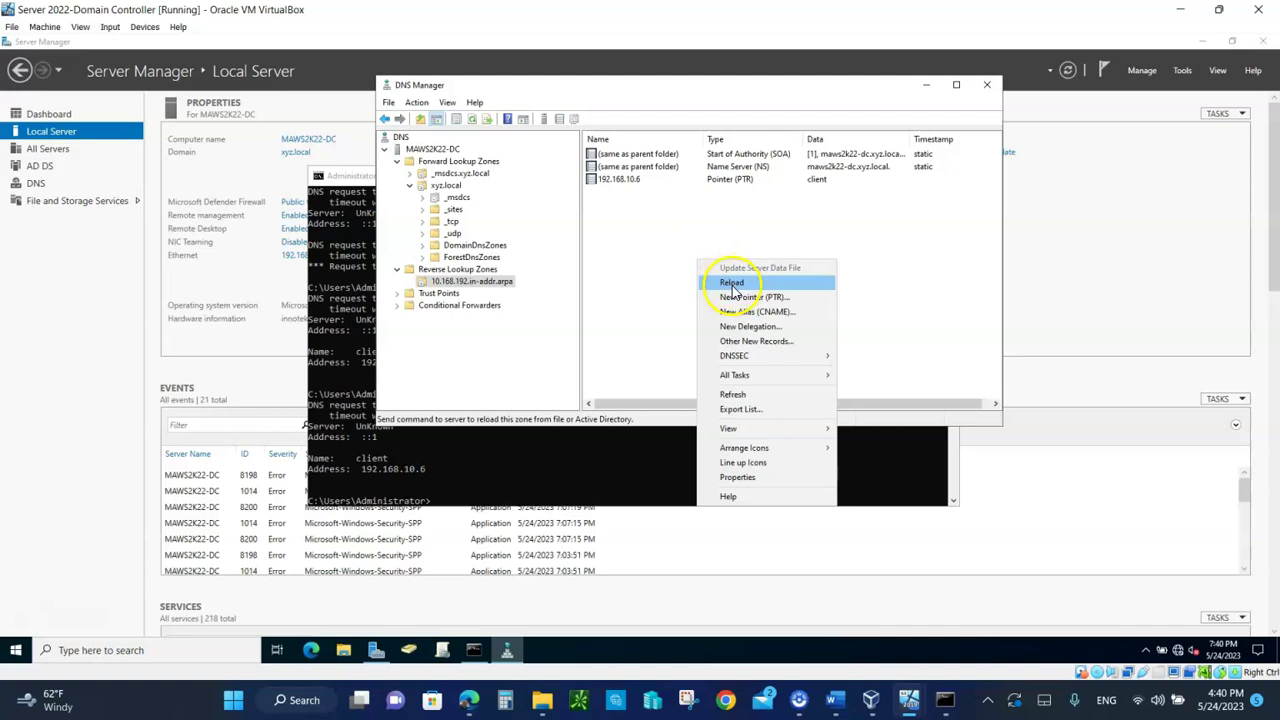
pyautogui.click(730, 282)
pyautogui.click(685, 388)
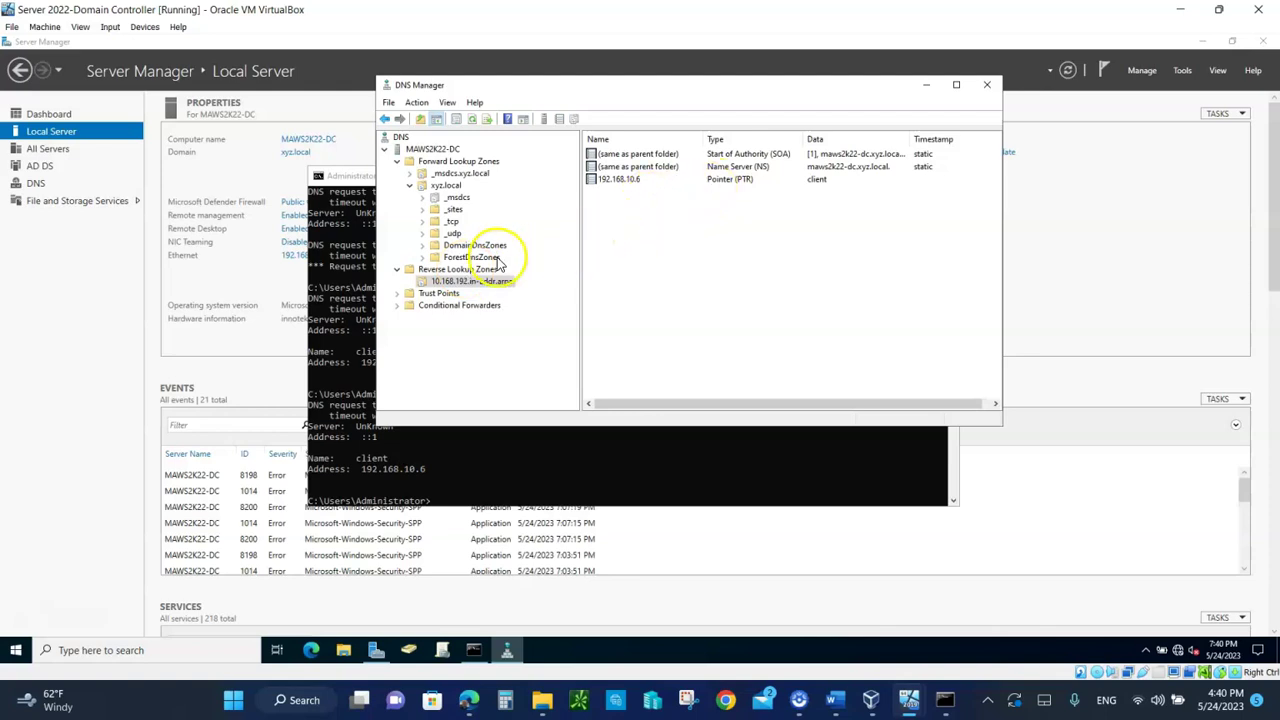
# Step: Review the Start of Authority, name server and zone transfer settings in the xyz.local zone's properties
pyautogui.click(446, 185)
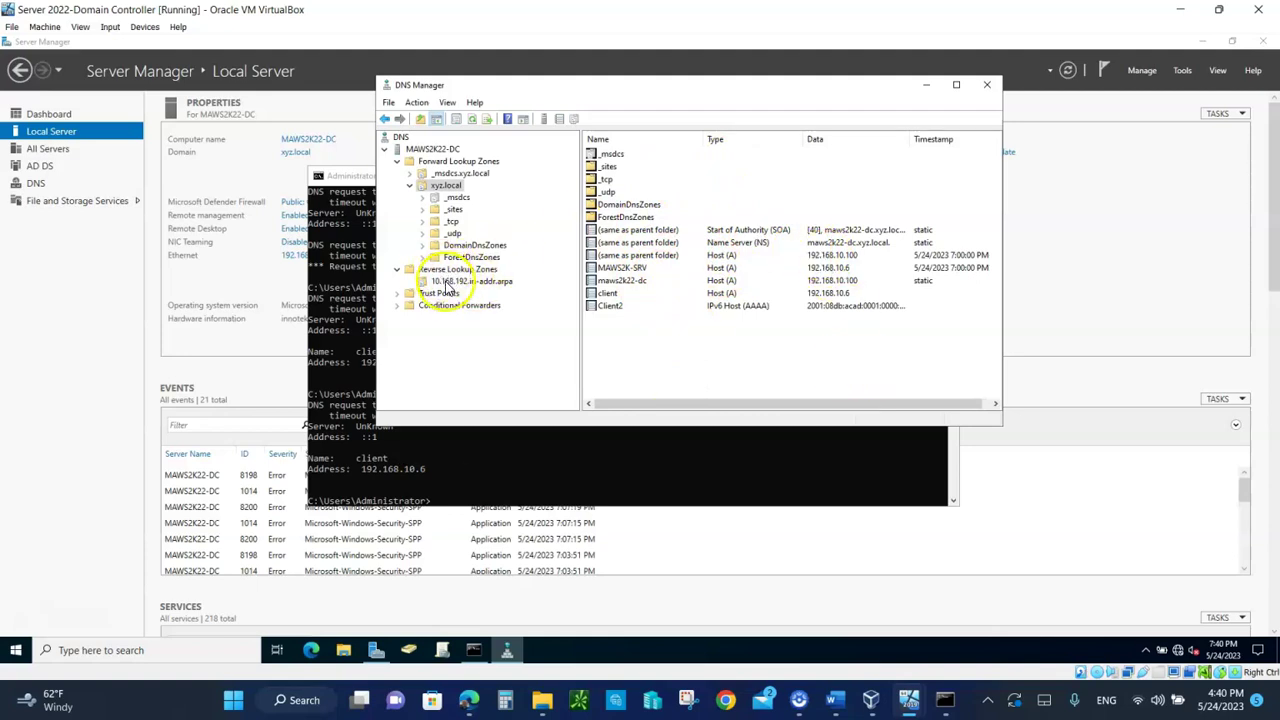
pyautogui.rightClick(440, 190)
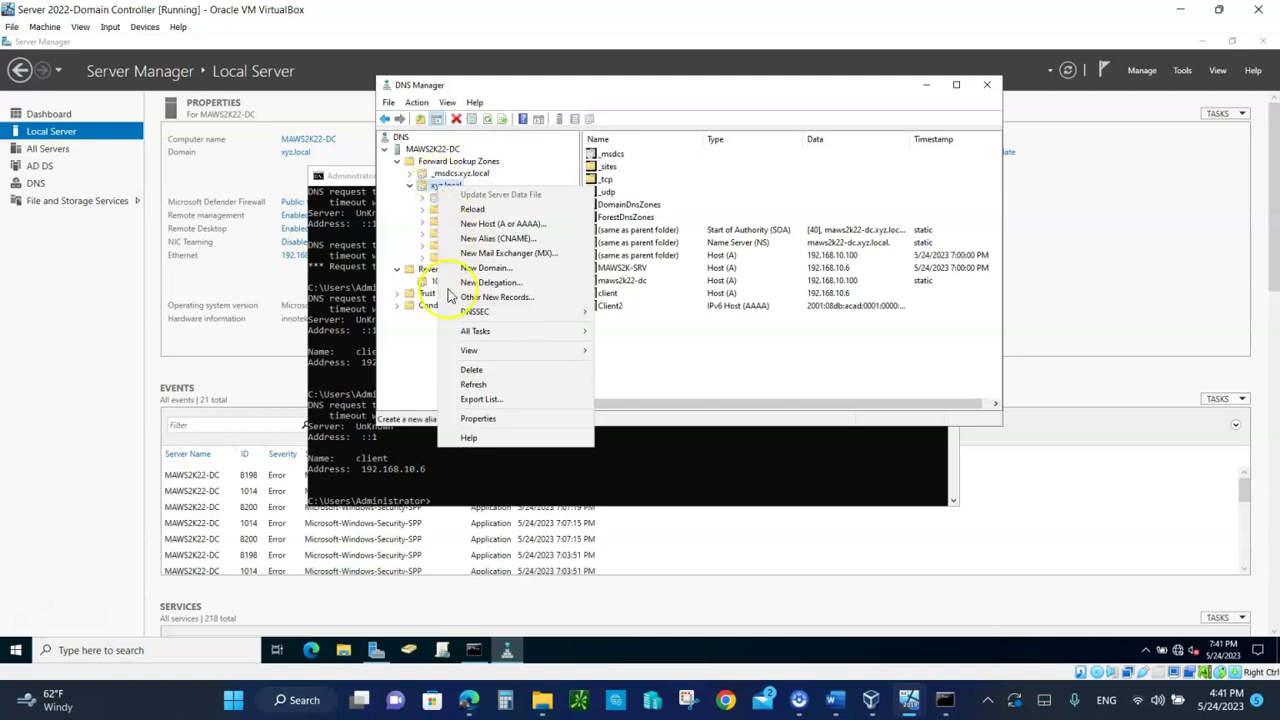
pyautogui.click(470, 420)
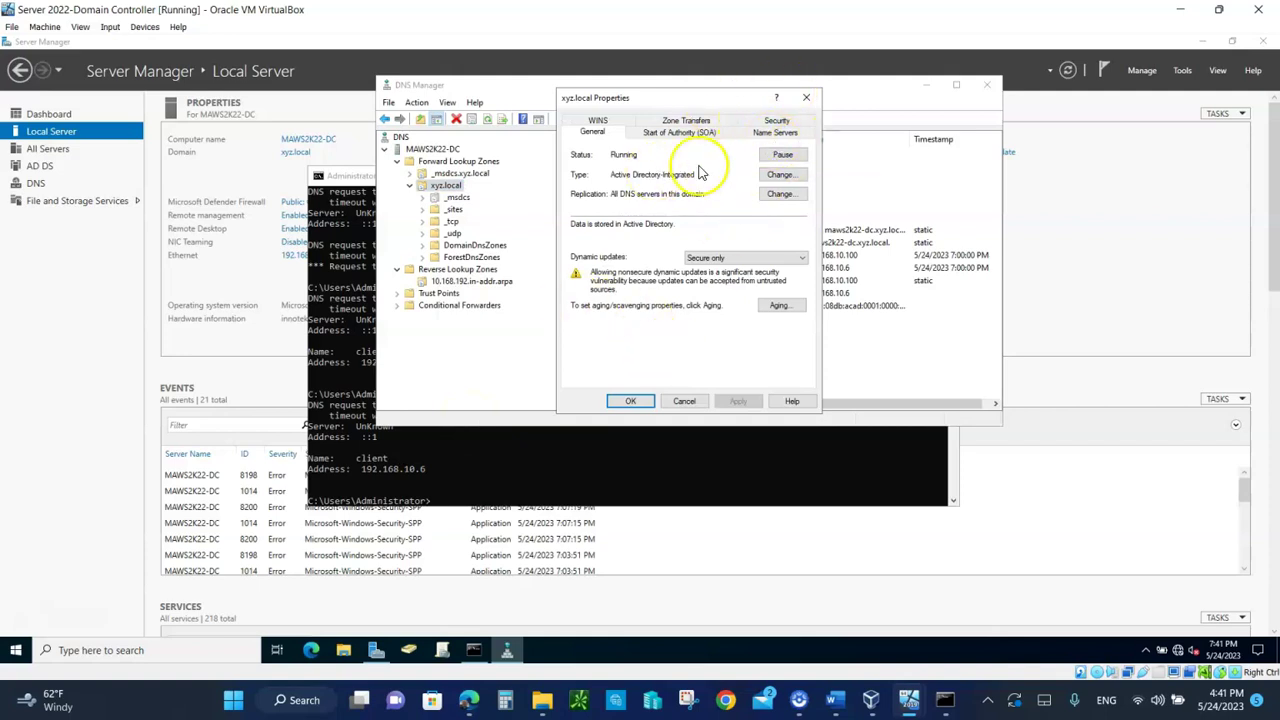
pyautogui.click(668, 133)
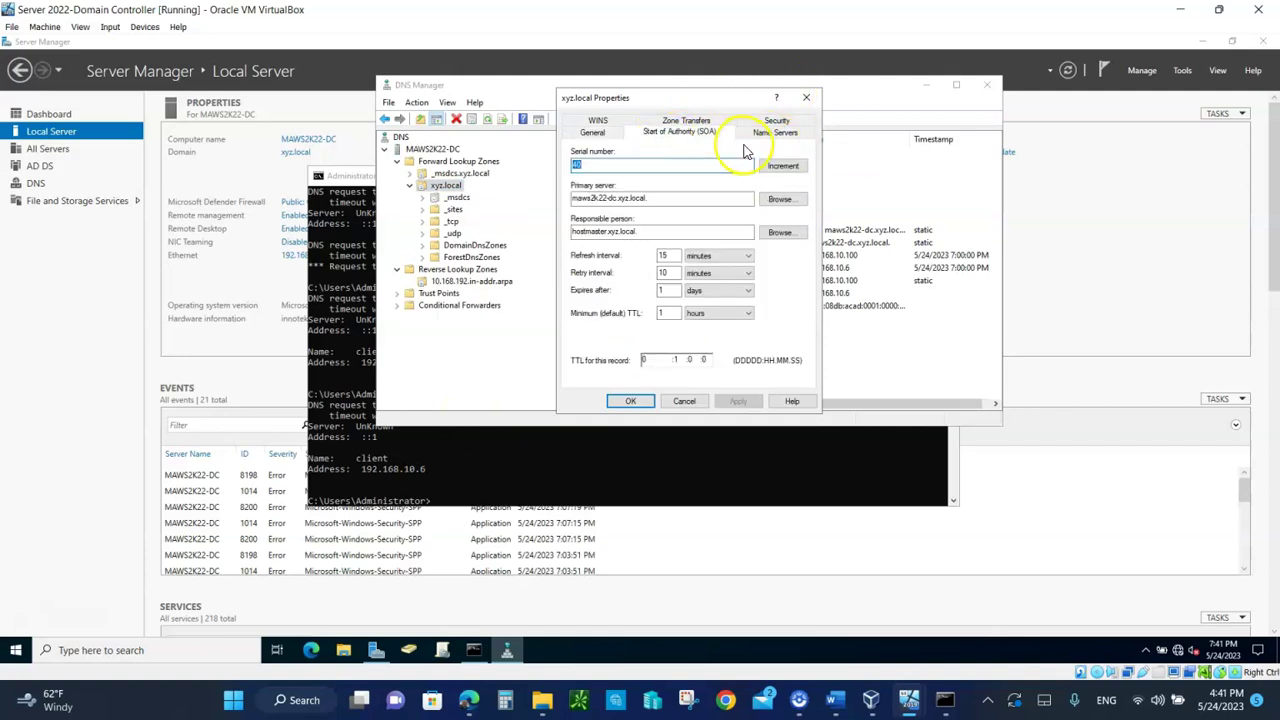
pyautogui.click(775, 132)
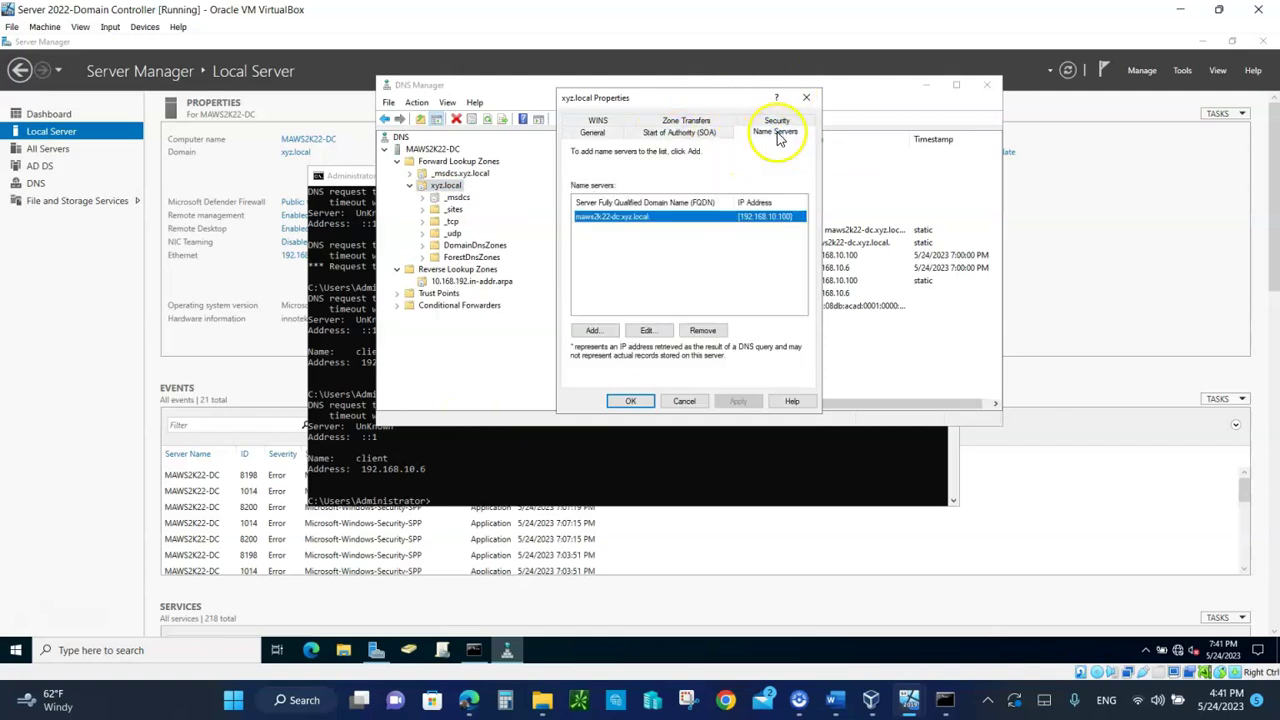
pyautogui.click(685, 122)
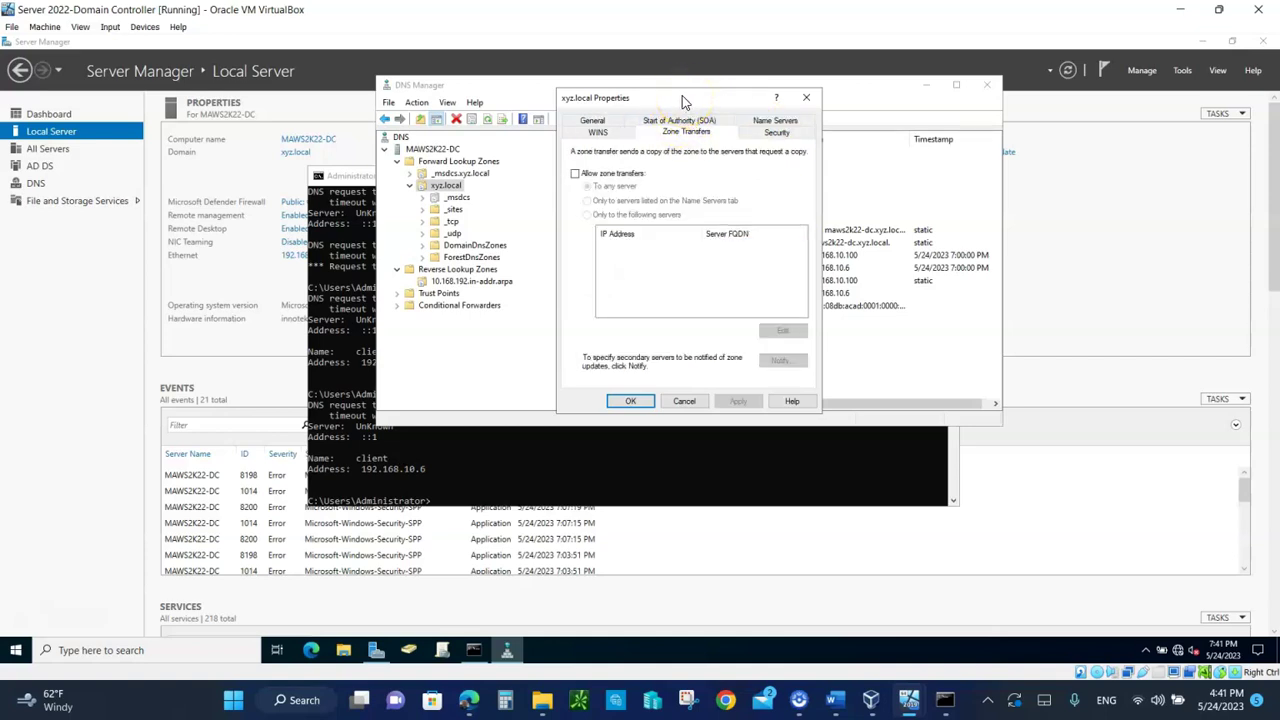
pyautogui.moveTo(682, 95); pyautogui.dragTo(552, 132)
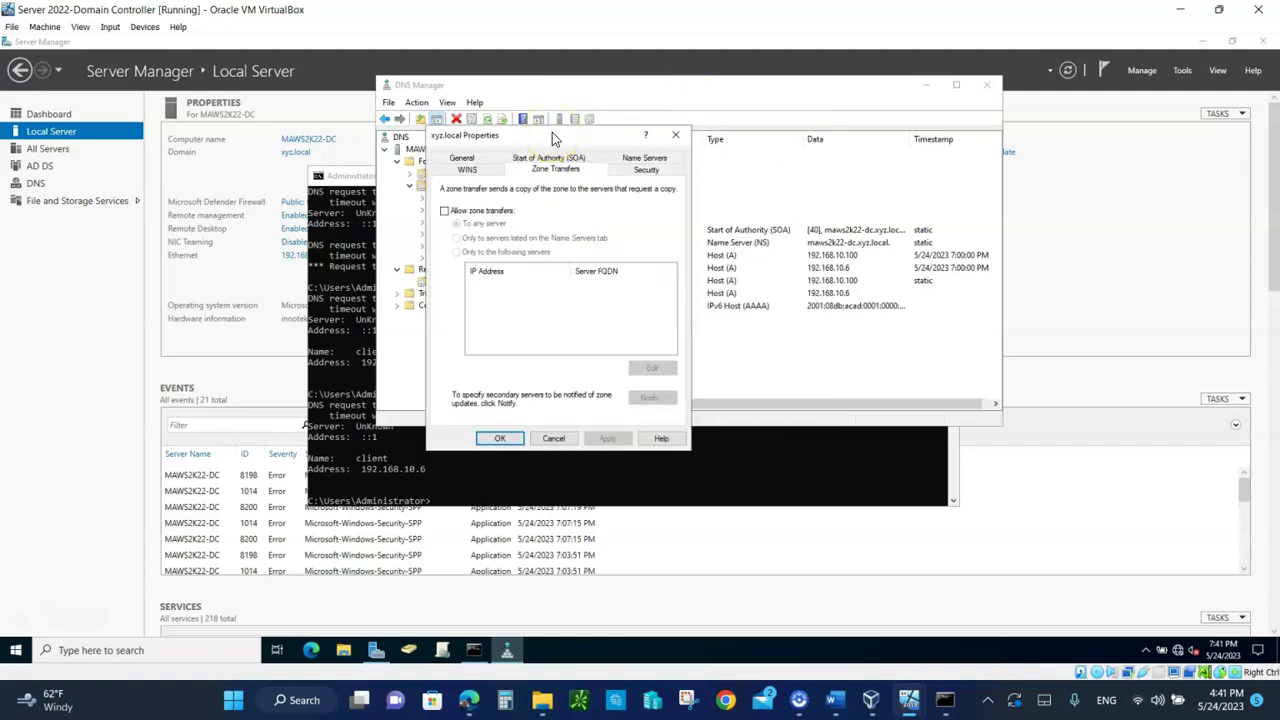
# Step: Try allowing zone transfers of the xyz.local zone to any server, and turn the option off again
pyautogui.click(453, 216)
pyautogui.click(445, 212)
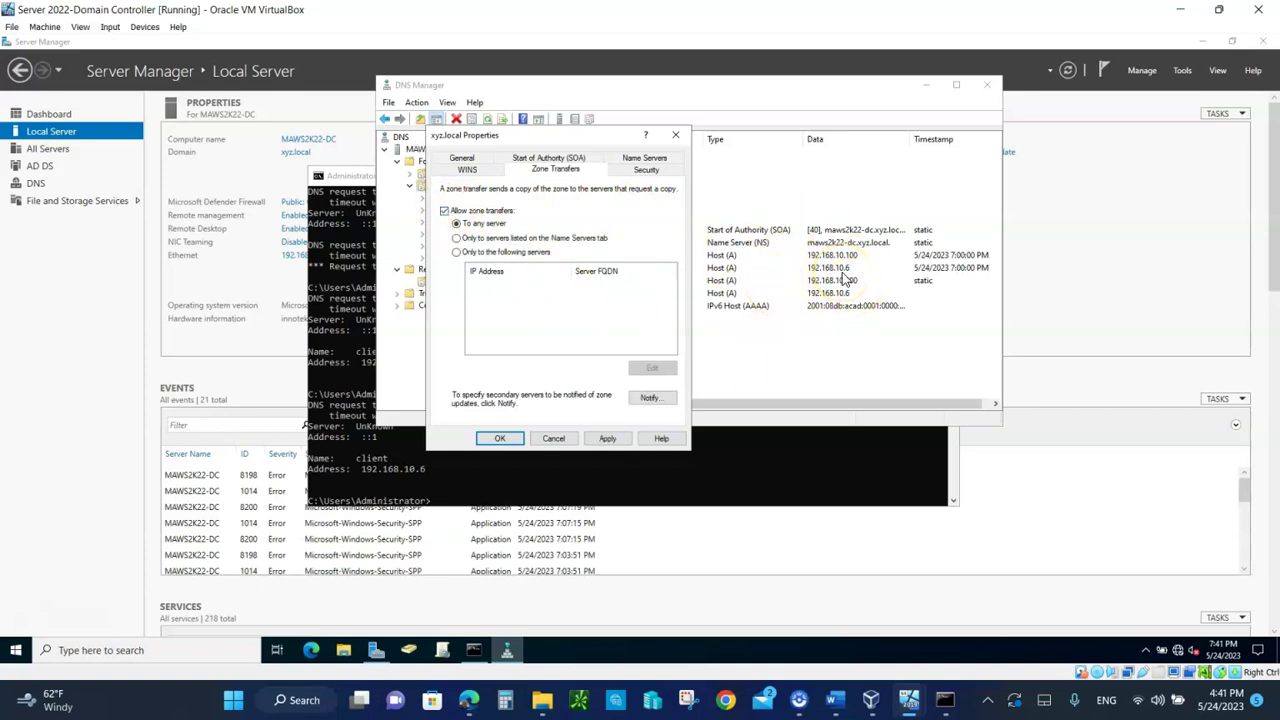
pyautogui.click(808, 366)
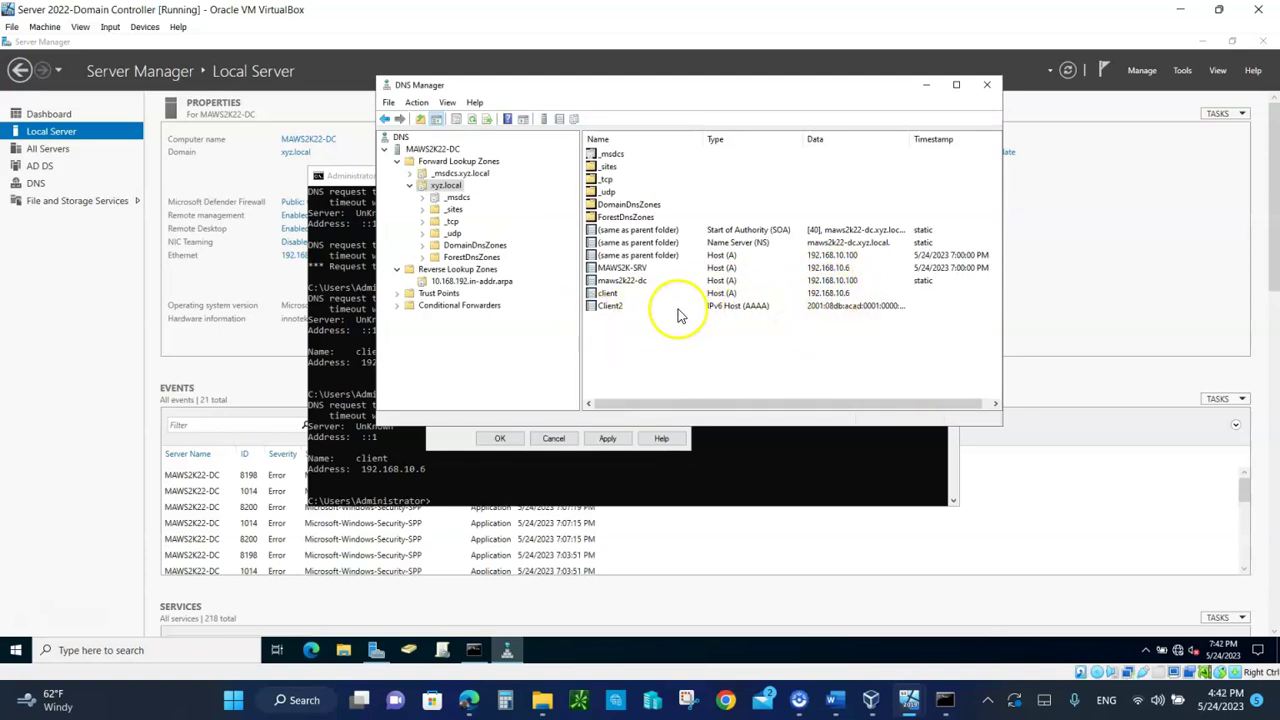
pyautogui.rightClick(447, 192)
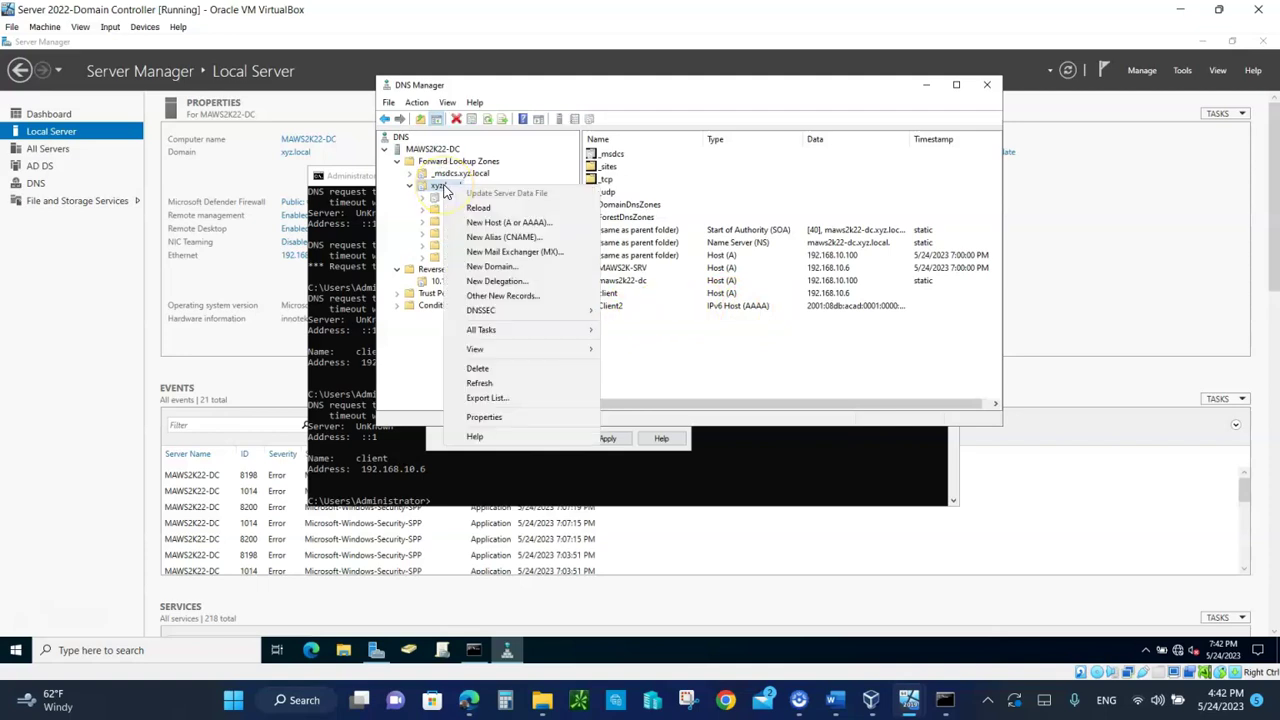
pyautogui.click(485, 417)
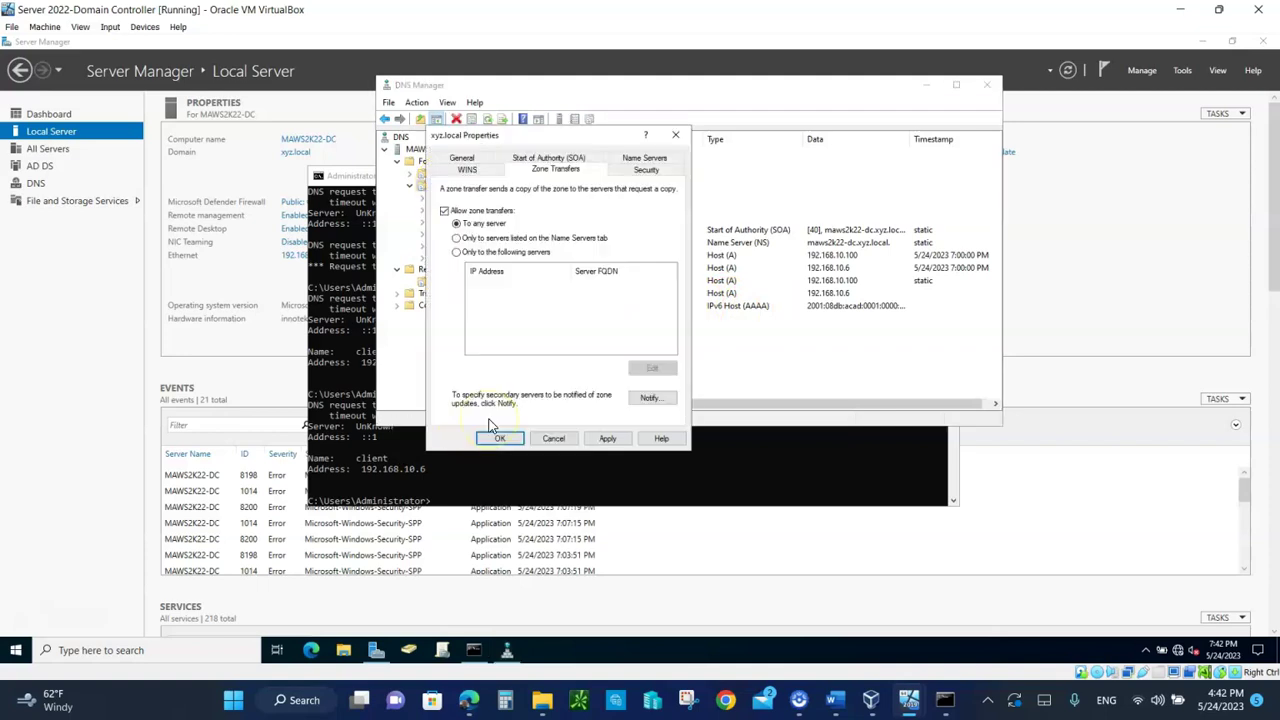
pyautogui.click(445, 212)
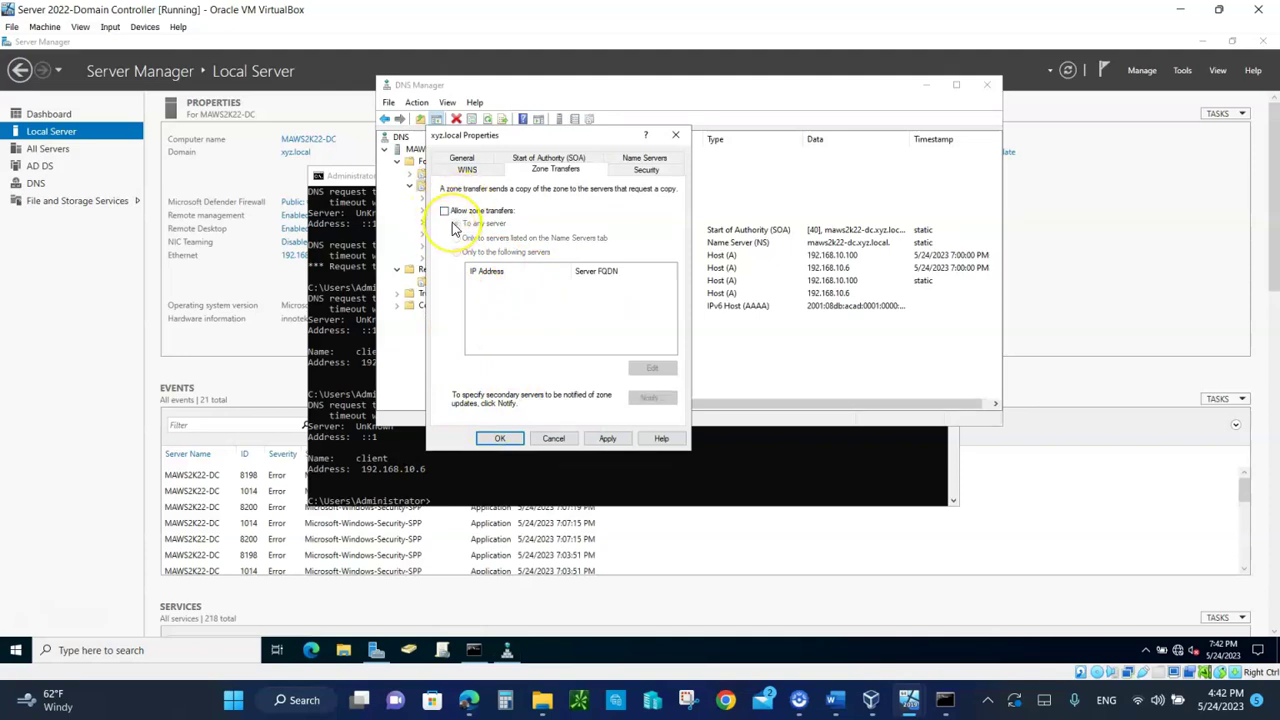